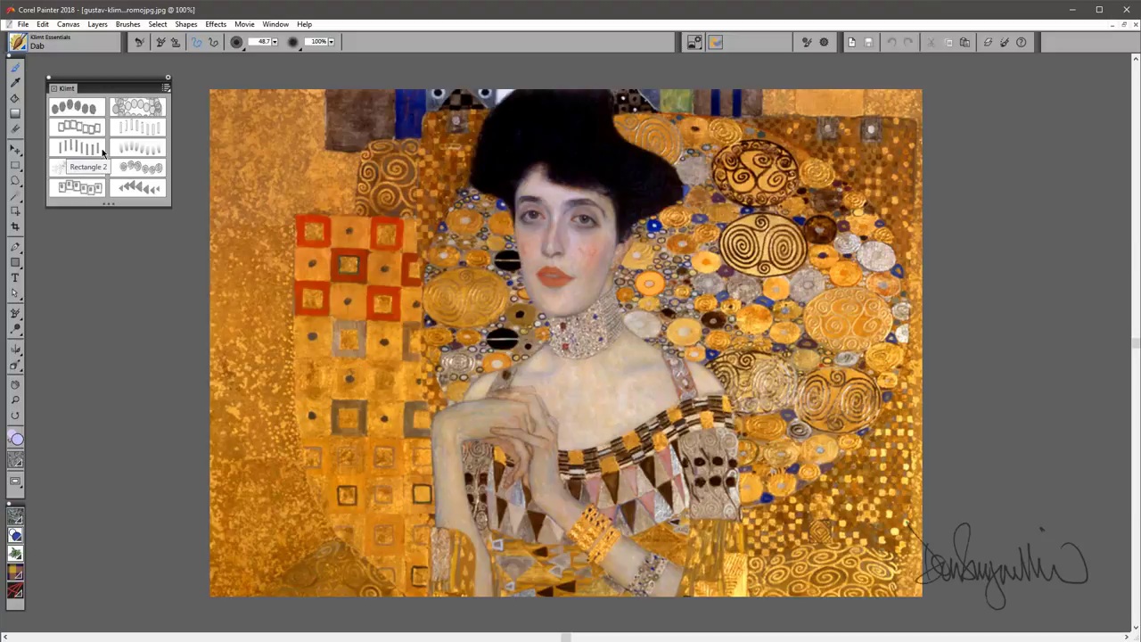
- Close the Klimt reference image and paint five curved rows of lavender dabs
{"action": "left_click", "coordinate": [1136, 25]}
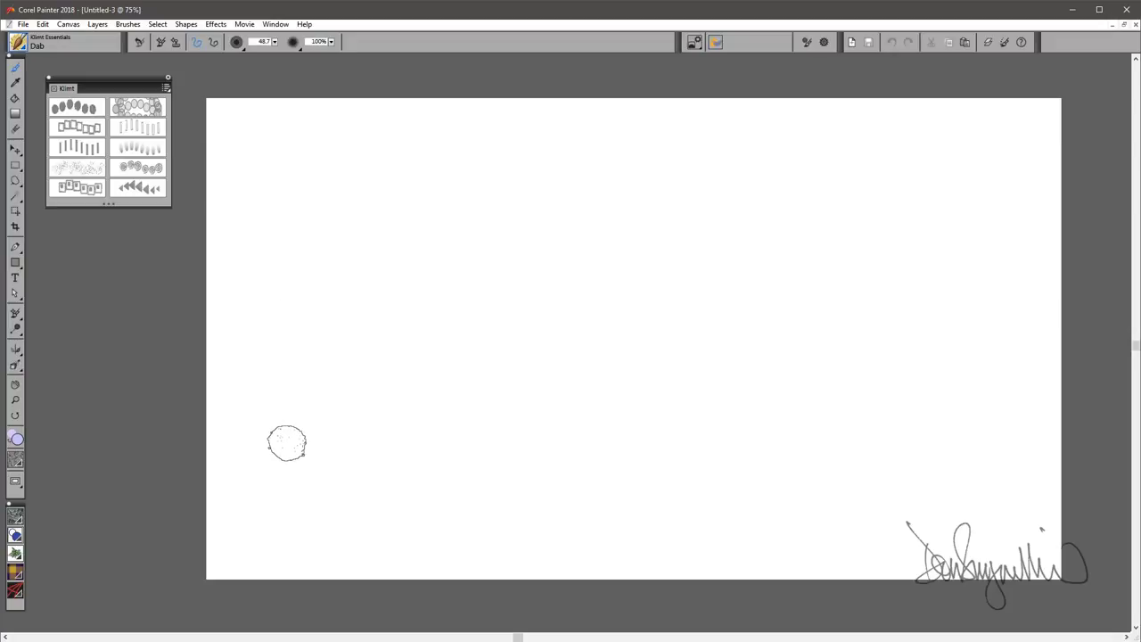
{"action": "mouse_move", "coordinate": [285, 443]}
{"action": "left_mouse_down"}
{"action": "mouse_move", "coordinate": [582, 239]}
{"action": "mouse_move", "coordinate": [959, 211]}
{"action": "left_mouse_up"}
{"action": "mouse_move", "coordinate": [943, 283]}
{"action": "left_mouse_down"}
{"action": "mouse_move", "coordinate": [619, 318]}
{"action": "mouse_move", "coordinate": [380, 461]}
{"action": "left_mouse_up"}
{"action": "mouse_move", "coordinate": [398, 504]}
{"action": "left_mouse_down"}
{"action": "mouse_move", "coordinate": [713, 367]}
{"action": "mouse_move", "coordinate": [993, 382]}
{"action": "left_mouse_up"}
{"action": "mouse_move", "coordinate": [977, 420]}
{"action": "left_mouse_down"}
{"action": "mouse_move", "coordinate": [784, 400]}
{"action": "mouse_move", "coordinate": [494, 496]}
{"action": "left_mouse_up"}
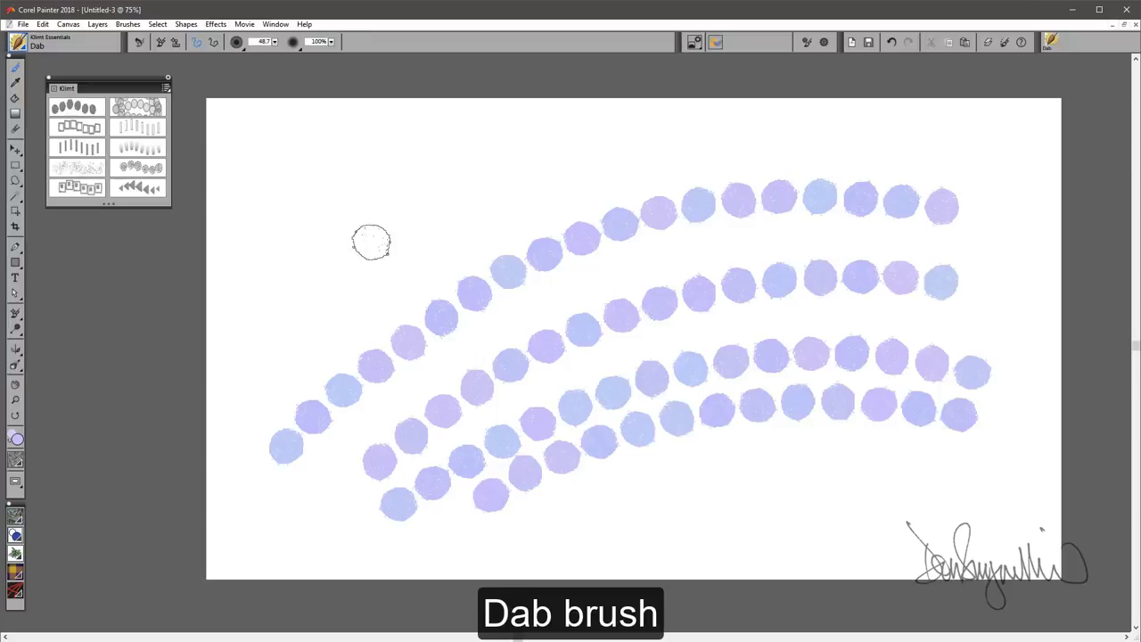
{"action": "mouse_move", "coordinate": [275, 303]}
{"action": "left_mouse_down"}
{"action": "mouse_move", "coordinate": [737, 158]}
{"action": "mouse_move", "coordinate": [811, 159]}
{"action": "left_mouse_up"}
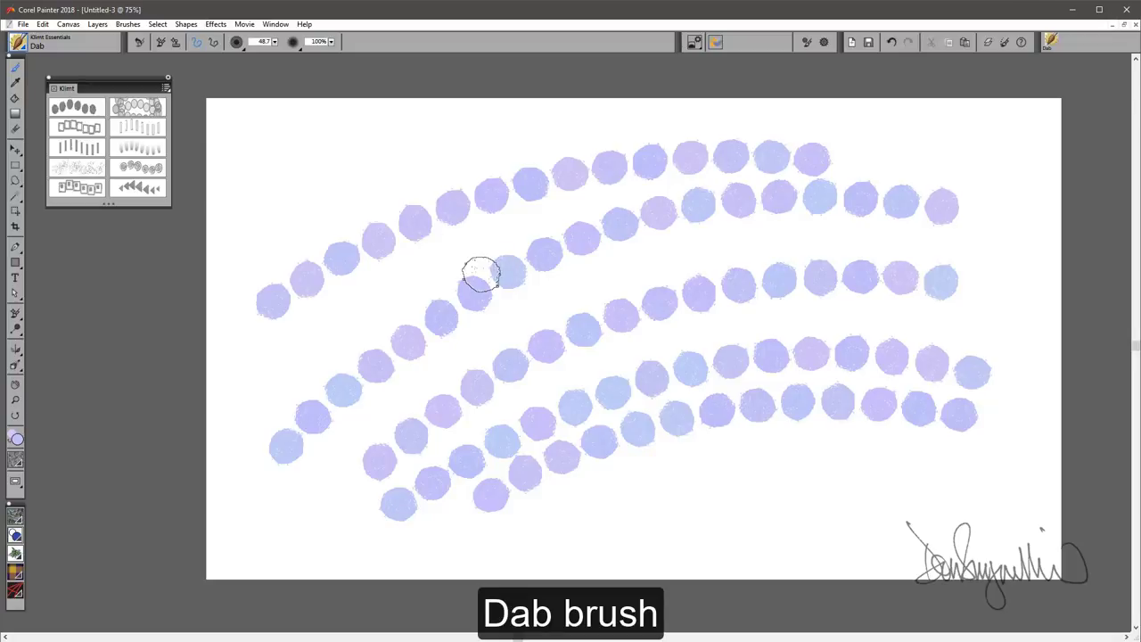
- Paint a looping Deco Chain stroke across the canvas, then undo it
{"action": "scroll", "coordinate": [481, 274], "scroll_direction": "up", "scroll_amount": 2}
{"action": "scroll", "coordinate": [481, 274], "scroll_direction": "up", "scroll_amount": 2}
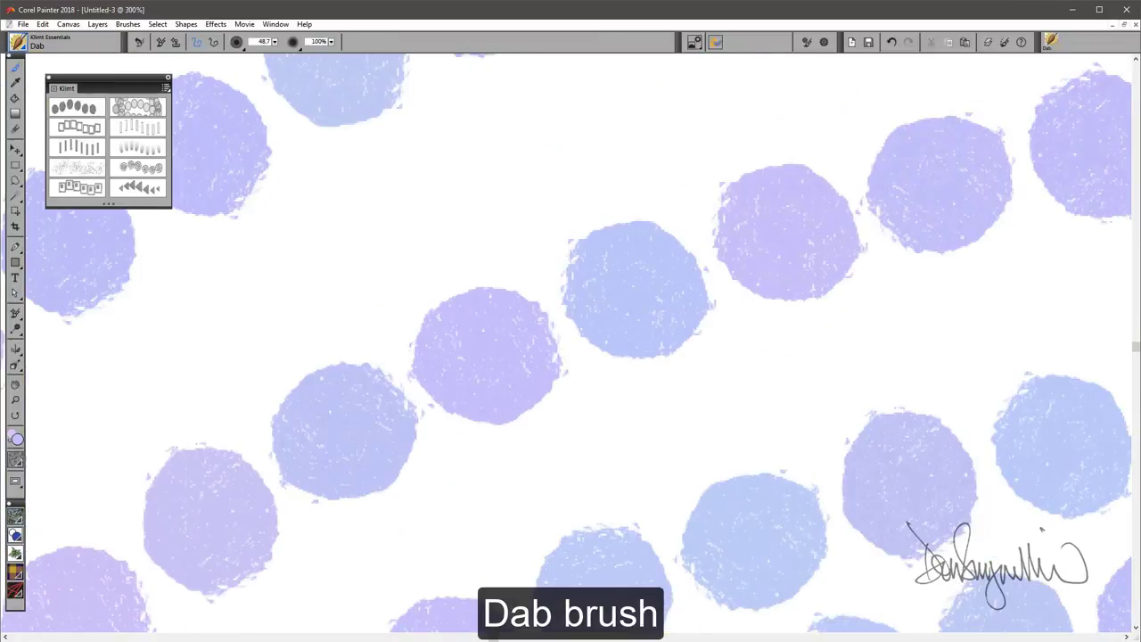
{"action": "scroll", "coordinate": [571, 339], "scroll_direction": "down", "scroll_amount": 2}
{"action": "scroll", "coordinate": [570, 339], "scroll_direction": "down", "scroll_amount": 2}
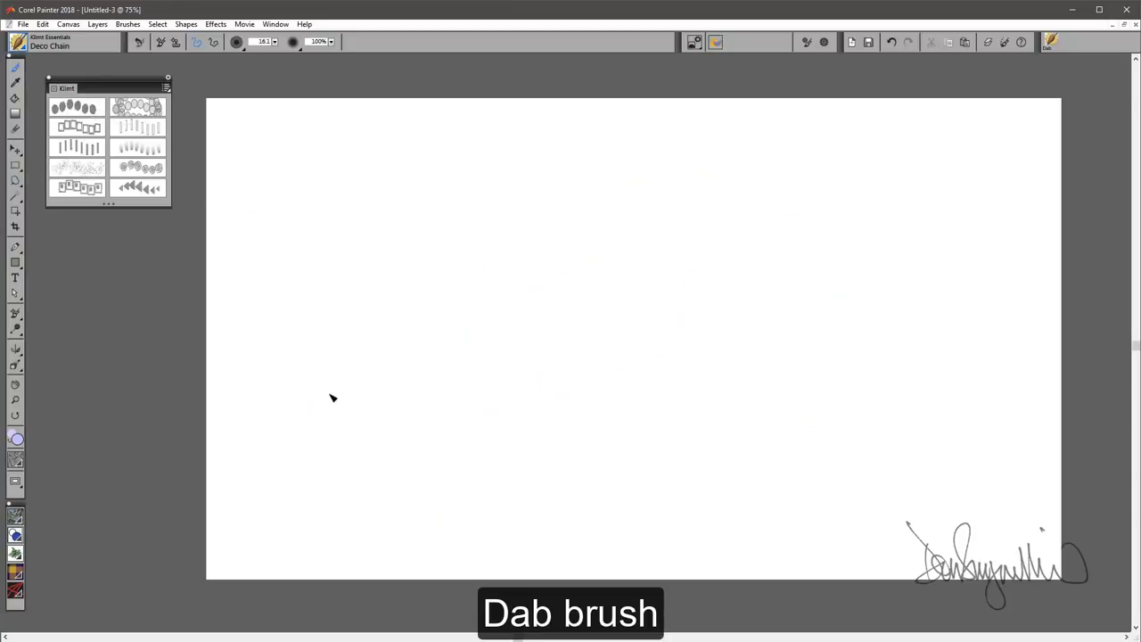
{"action": "mouse_move", "coordinate": [331, 397]}
{"action": "left_mouse_down"}
{"action": "mouse_move", "coordinate": [851, 334]}
{"action": "mouse_move", "coordinate": [654, 397]}
{"action": "mouse_move", "coordinate": [532, 319]}
{"action": "mouse_move", "coordinate": [748, 254]}
{"action": "left_mouse_up"}
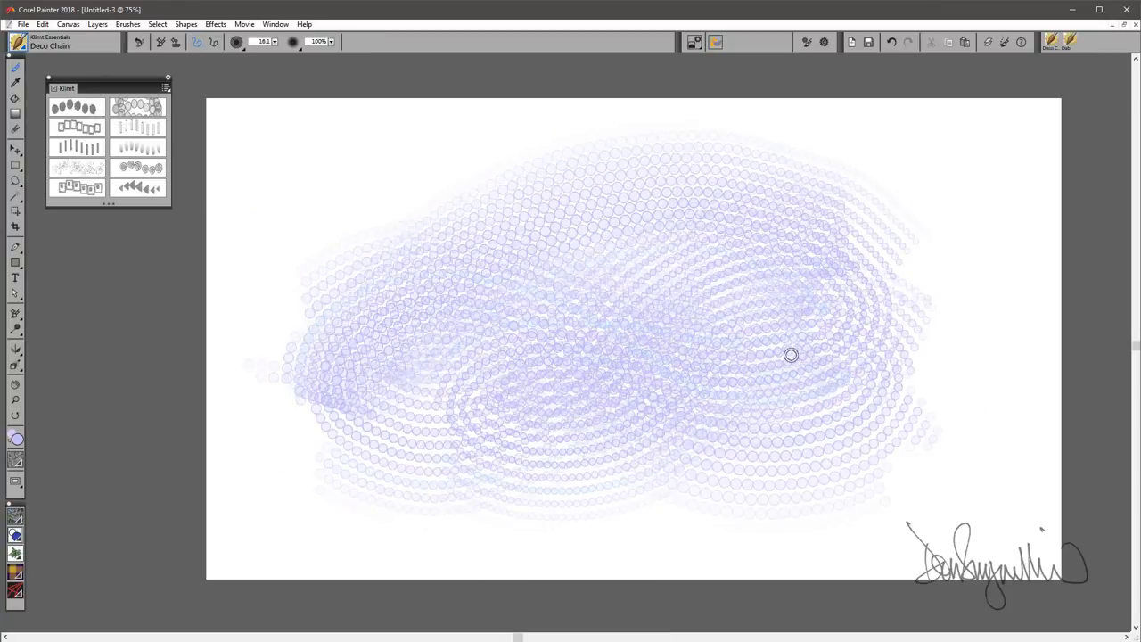
{"action": "key", "text": "ctrl+z"}
- Switch to a darker grey and paint a long chain stroke curving into a spiral
{"action": "key", "text": "ctrl+alt+1"}
{"action": "left_click", "coordinate": [729, 374]}
{"action": "mouse_move", "coordinate": [381, 419]}
{"action": "left_mouse_down"}
{"action": "mouse_move", "coordinate": [788, 227]}
{"action": "mouse_move", "coordinate": [739, 276]}
{"action": "mouse_move", "coordinate": [384, 377]}
{"action": "mouse_move", "coordinate": [841, 463]}
{"action": "mouse_move", "coordinate": [925, 208]}
{"action": "mouse_move", "coordinate": [328, 200]}
{"action": "mouse_move", "coordinate": [650, 424]}
{"action": "left_mouse_up"}
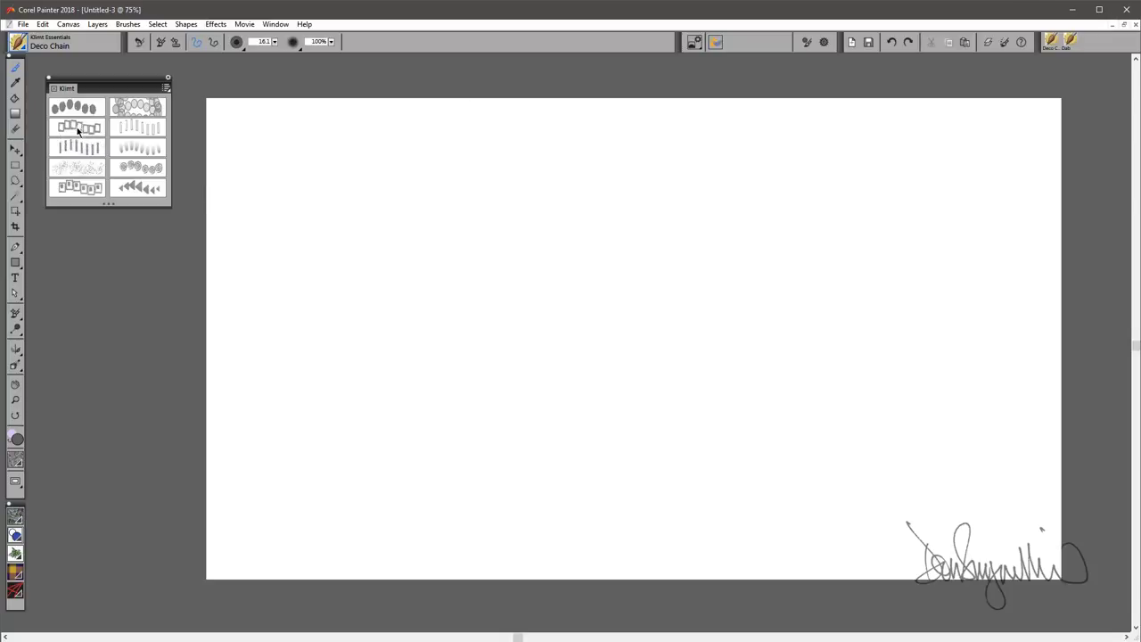
- Test rows of Open Boxes and Rectangle 1 dabs across the top, undoing each
{"action": "mouse_move", "coordinate": [272, 198]}
{"action": "left_mouse_down"}
{"action": "mouse_move", "coordinate": [969, 217]}
{"action": "mouse_move", "coordinate": [916, 516]}
{"action": "mouse_move", "coordinate": [268, 486]}
{"action": "mouse_move", "coordinate": [283, 263]}
{"action": "mouse_move", "coordinate": [897, 286]}
{"action": "mouse_move", "coordinate": [873, 453]}
{"action": "mouse_move", "coordinate": [317, 410]}
{"action": "left_mouse_up"}
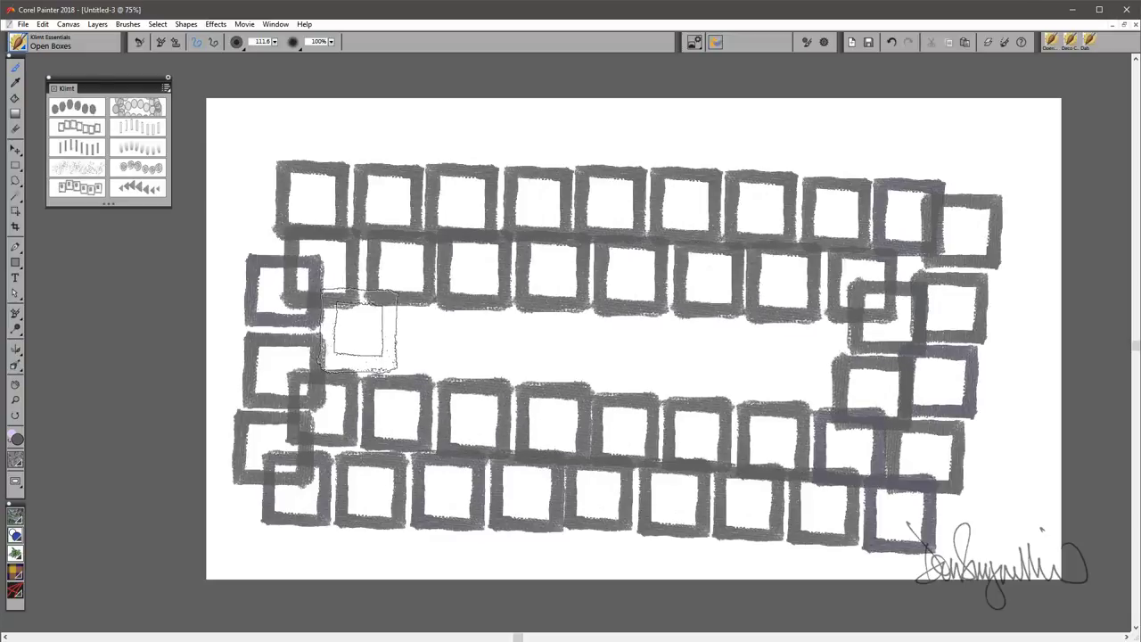
{"action": "key", "text": "ctrl+z"}
{"action": "left_click", "coordinate": [134, 126]}
{"action": "mouse_move", "coordinate": [315, 195]}
{"action": "left_mouse_down"}
{"action": "mouse_move", "coordinate": [576, 205]}
{"action": "mouse_move", "coordinate": [971, 193]}
{"action": "left_mouse_up"}
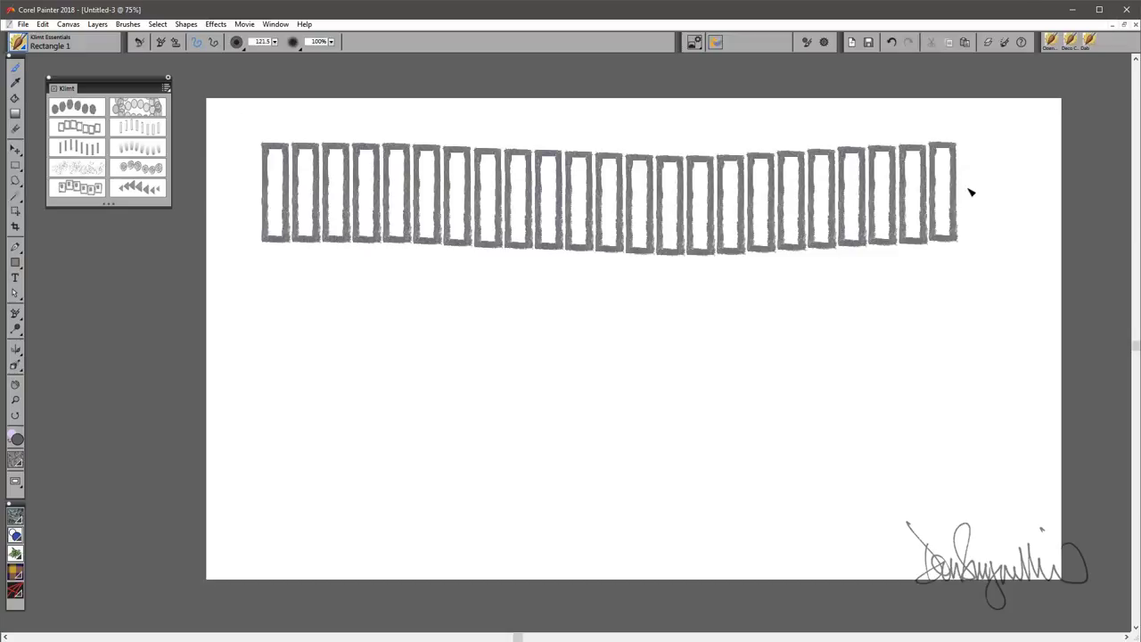
{"action": "key", "text": "ctrl+z"}
- Paint two rows of lavender-blue Rectangle 1 dabs, then undo them
{"action": "left_click", "coordinate": [776, 283]}
{"action": "key", "text": "ctrl+alt+1"}
{"action": "left_click", "coordinate": [772, 276]}
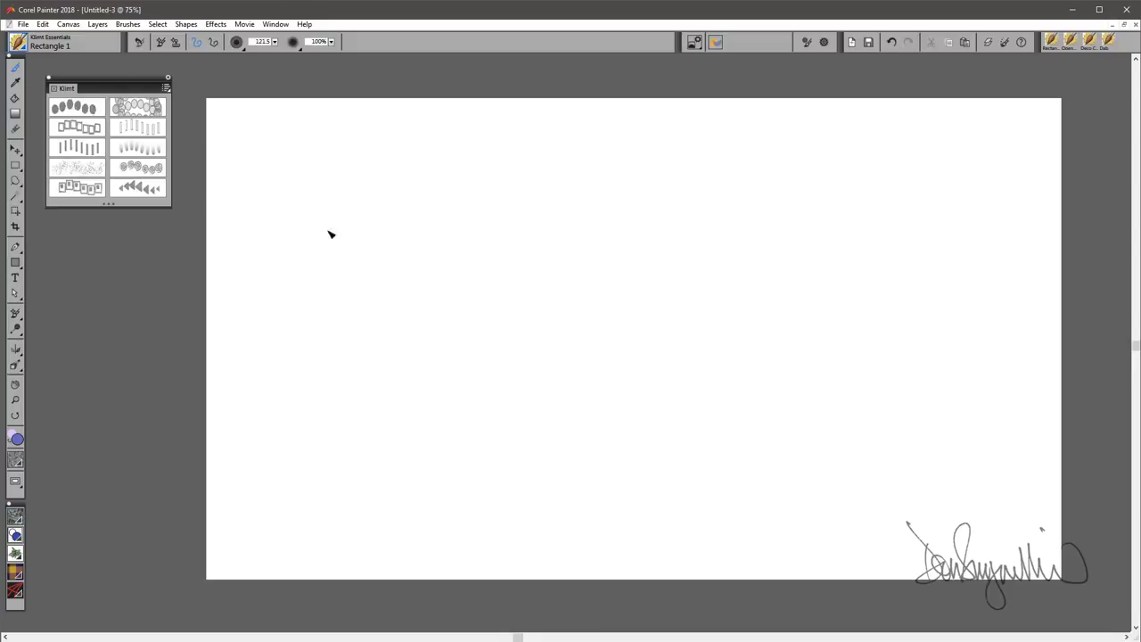
{"action": "left_click_drag", "start_coordinate": [364, 234], "coordinate": [993, 234]}
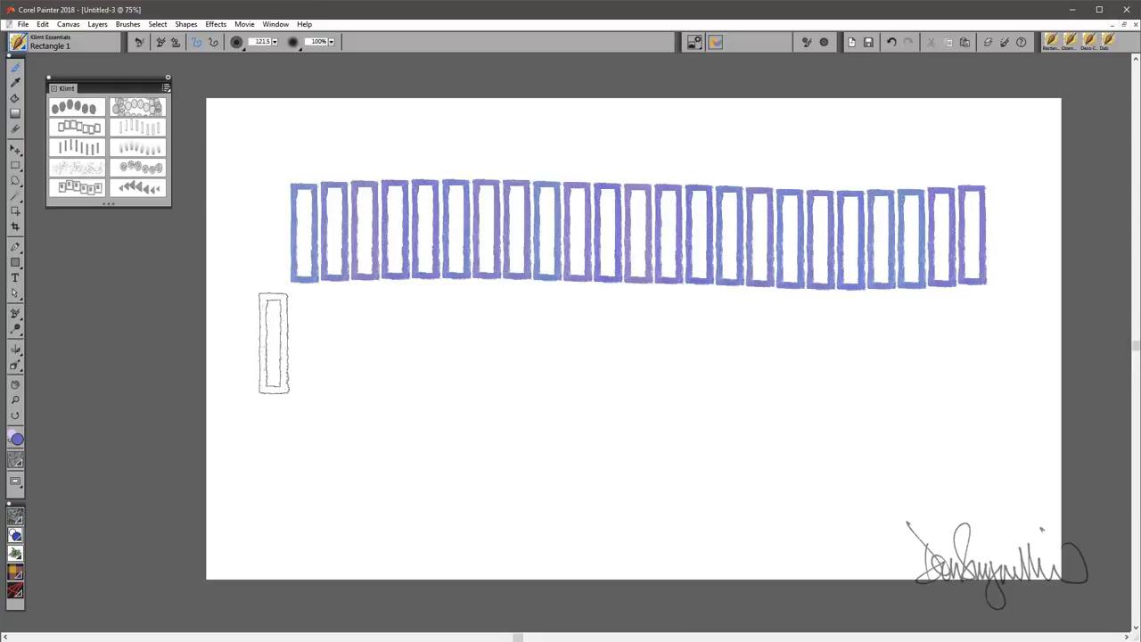
{"action": "mouse_move", "coordinate": [306, 343]}
{"action": "left_mouse_down"}
{"action": "mouse_move", "coordinate": [377, 334]}
{"action": "mouse_move", "coordinate": [764, 351]}
{"action": "mouse_move", "coordinate": [999, 334]}
{"action": "left_mouse_up"}
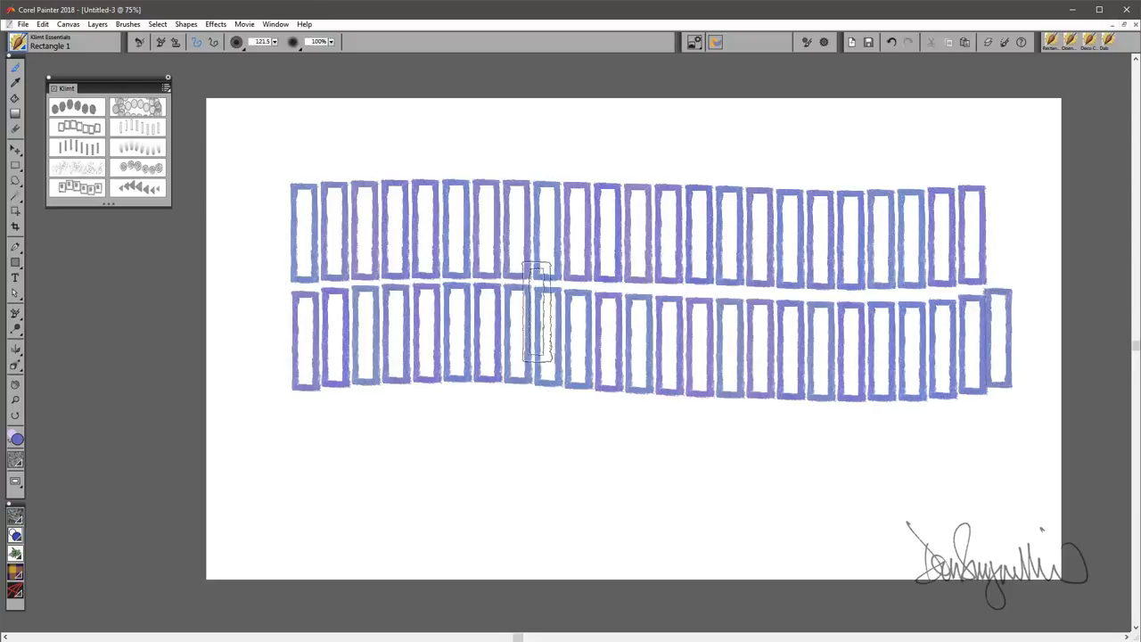
{"action": "key", "text": "ctrl+z"}
{"action": "key", "text": "ctrl+z"}
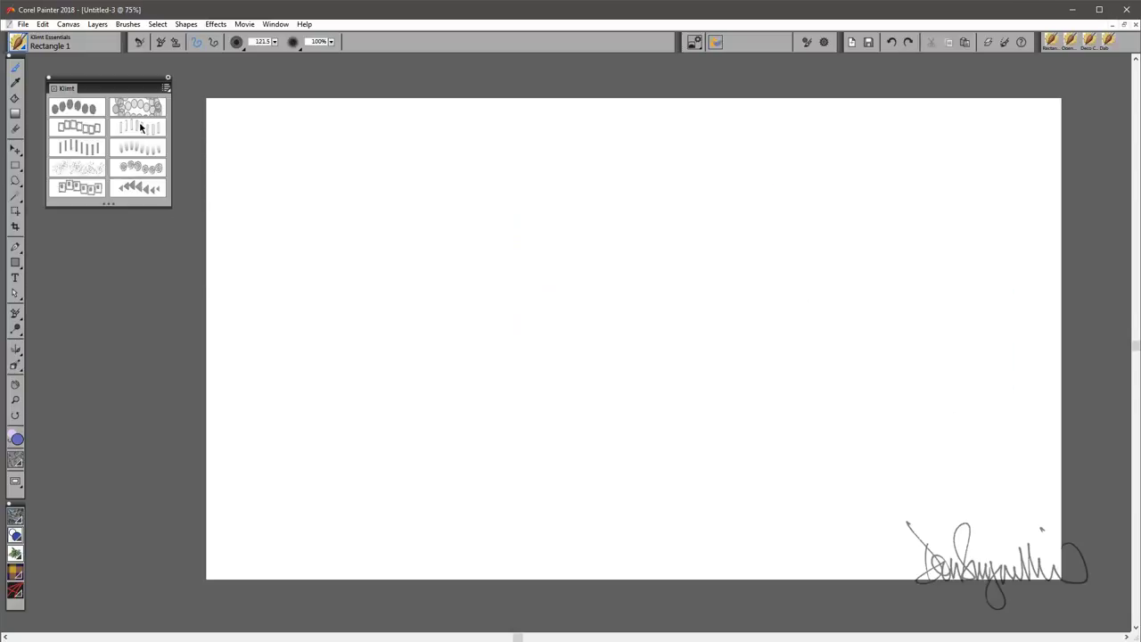
- Paint Rectangle 2 rows across the top, middle, left side and lower canvas
{"action": "left_click", "coordinate": [88, 151]}
{"action": "left_click", "coordinate": [290, 223]}
{"action": "left_click_drag", "start_coordinate": [320, 220], "coordinate": [983, 239]}
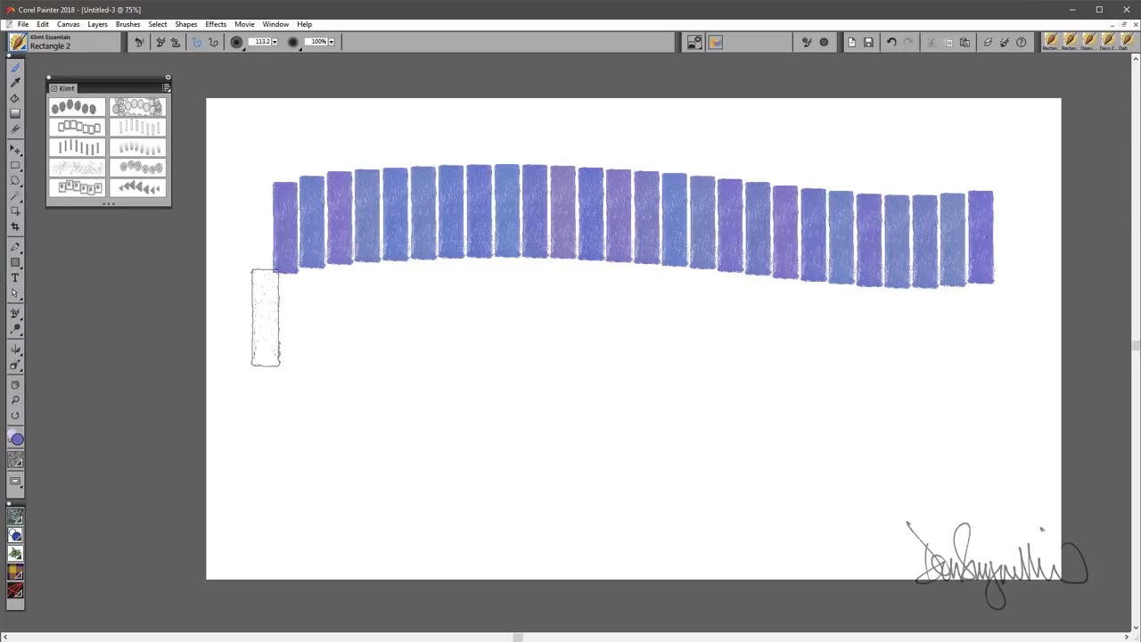
{"action": "left_click_drag", "start_coordinate": [298, 317], "coordinate": [955, 318]}
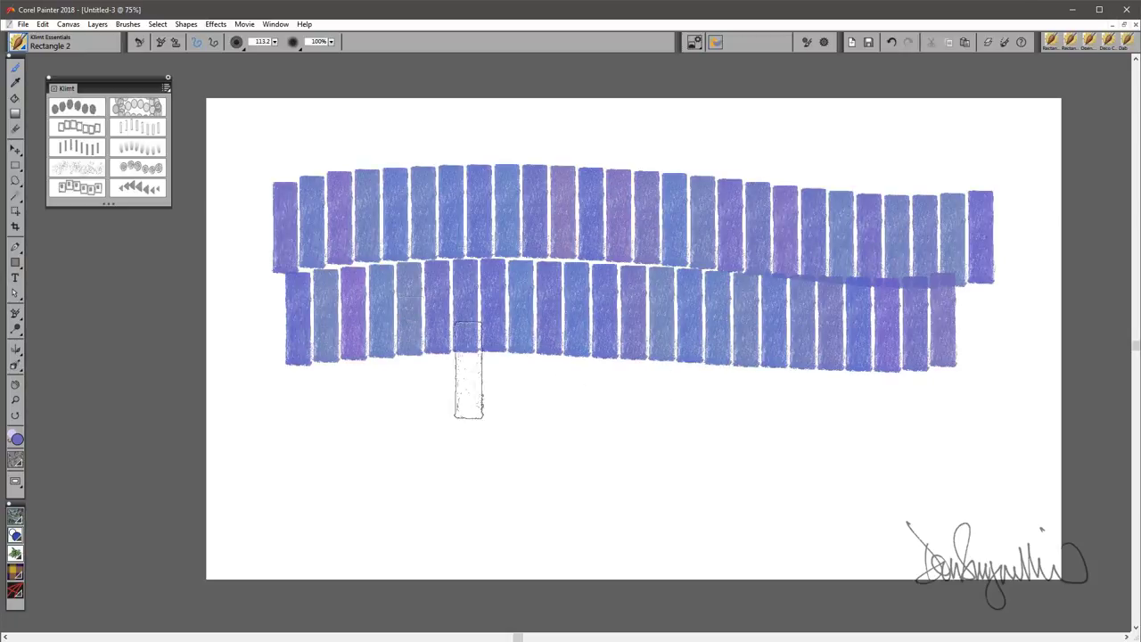
{"action": "left_click_drag", "start_coordinate": [359, 241], "coordinate": [327, 534]}
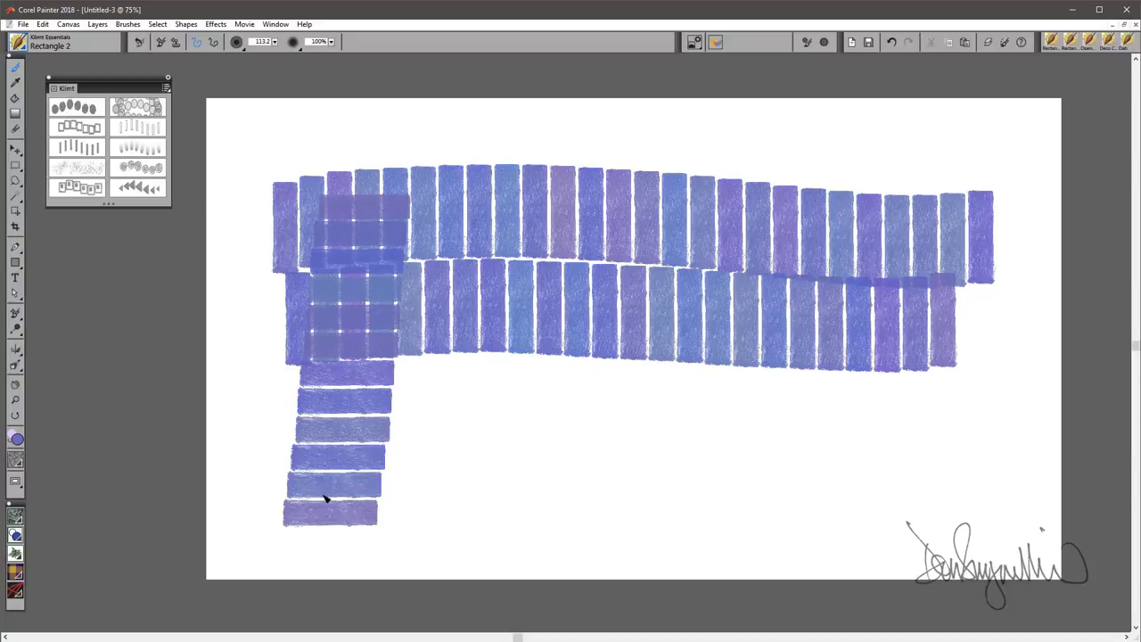
{"action": "mouse_move", "coordinate": [343, 496]}
{"action": "left_mouse_down"}
{"action": "mouse_move", "coordinate": [945, 508]}
{"action": "mouse_move", "coordinate": [955, 330]}
{"action": "mouse_move", "coordinate": [932, 179]}
{"action": "mouse_move", "coordinate": [230, 172]}
{"action": "left_mouse_up"}
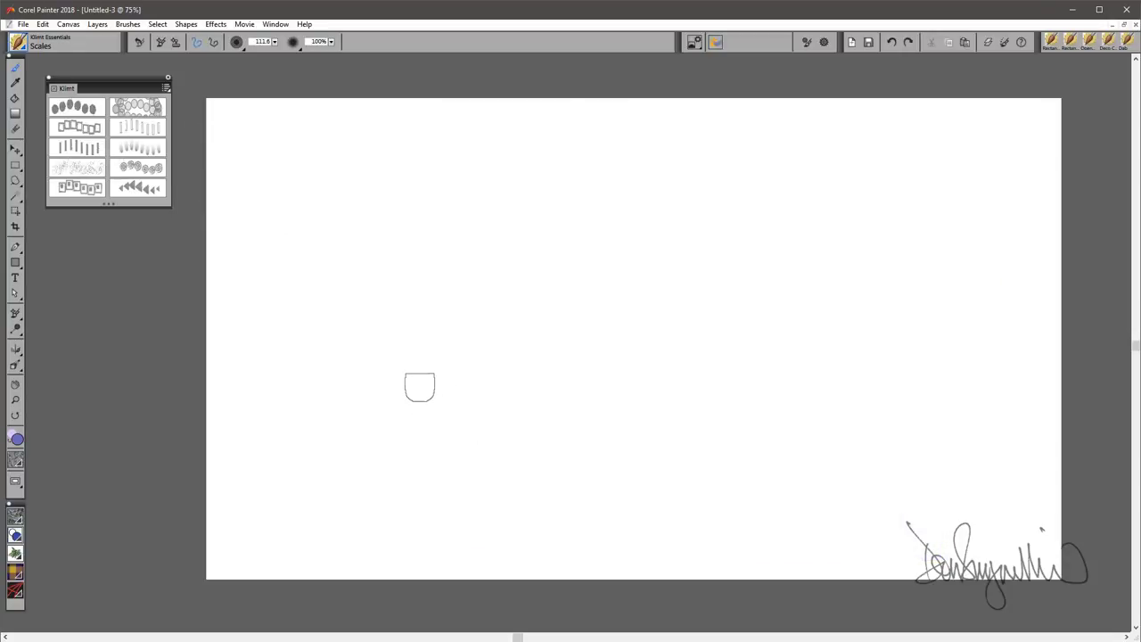
- Paint arcs of purple-blue scale dabs and a cloud of splatter across the canvas
{"action": "mouse_move", "coordinate": [417, 381]}
{"action": "left_mouse_down"}
{"action": "mouse_move", "coordinate": [476, 413]}
{"action": "mouse_move", "coordinate": [820, 286]}
{"action": "left_mouse_up"}
{"action": "mouse_move", "coordinate": [406, 303]}
{"action": "left_mouse_down"}
{"action": "mouse_move", "coordinate": [487, 365]}
{"action": "mouse_move", "coordinate": [778, 255]}
{"action": "left_mouse_up"}
{"action": "left_click", "coordinate": [778, 255]}
{"action": "left_click_drag", "start_coordinate": [443, 258], "coordinate": [729, 298]}
{"action": "mouse_move", "coordinate": [815, 305]}
{"action": "left_mouse_down"}
{"action": "mouse_move", "coordinate": [461, 235]}
{"action": "mouse_move", "coordinate": [650, 288]}
{"action": "mouse_move", "coordinate": [456, 394]}
{"action": "mouse_move", "coordinate": [915, 428]}
{"action": "mouse_move", "coordinate": [764, 212]}
{"action": "mouse_move", "coordinate": [387, 214]}
{"action": "mouse_move", "coordinate": [403, 378]}
{"action": "mouse_move", "coordinate": [625, 473]}
{"action": "mouse_move", "coordinate": [625, 357]}
{"action": "mouse_move", "coordinate": [591, 326]}
{"action": "left_mouse_up"}
- Paint chains of spiral dabs across the canvas, then undo them
{"action": "left_click", "coordinate": [148, 170]}
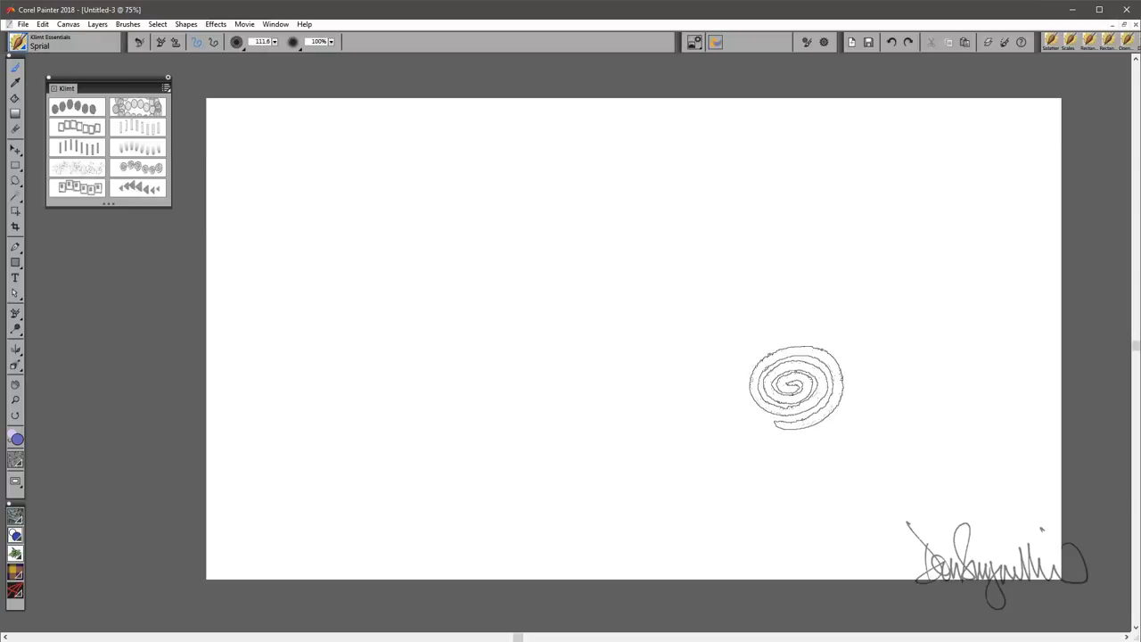
{"action": "mouse_move", "coordinate": [807, 423]}
{"action": "left_mouse_down"}
{"action": "mouse_move", "coordinate": [441, 288]}
{"action": "mouse_move", "coordinate": [523, 365]}
{"action": "left_mouse_up"}
{"action": "mouse_move", "coordinate": [558, 415]}
{"action": "left_mouse_down"}
{"action": "mouse_move", "coordinate": [789, 363]}
{"action": "mouse_move", "coordinate": [720, 224]}
{"action": "mouse_move", "coordinate": [573, 364]}
{"action": "mouse_move", "coordinate": [392, 327]}
{"action": "mouse_move", "coordinate": [533, 178]}
{"action": "mouse_move", "coordinate": [779, 168]}
{"action": "mouse_move", "coordinate": [915, 275]}
{"action": "mouse_move", "coordinate": [856, 472]}
{"action": "mouse_move", "coordinate": [307, 486]}
{"action": "mouse_move", "coordinate": [298, 242]}
{"action": "mouse_move", "coordinate": [540, 216]}
{"action": "left_mouse_up"}
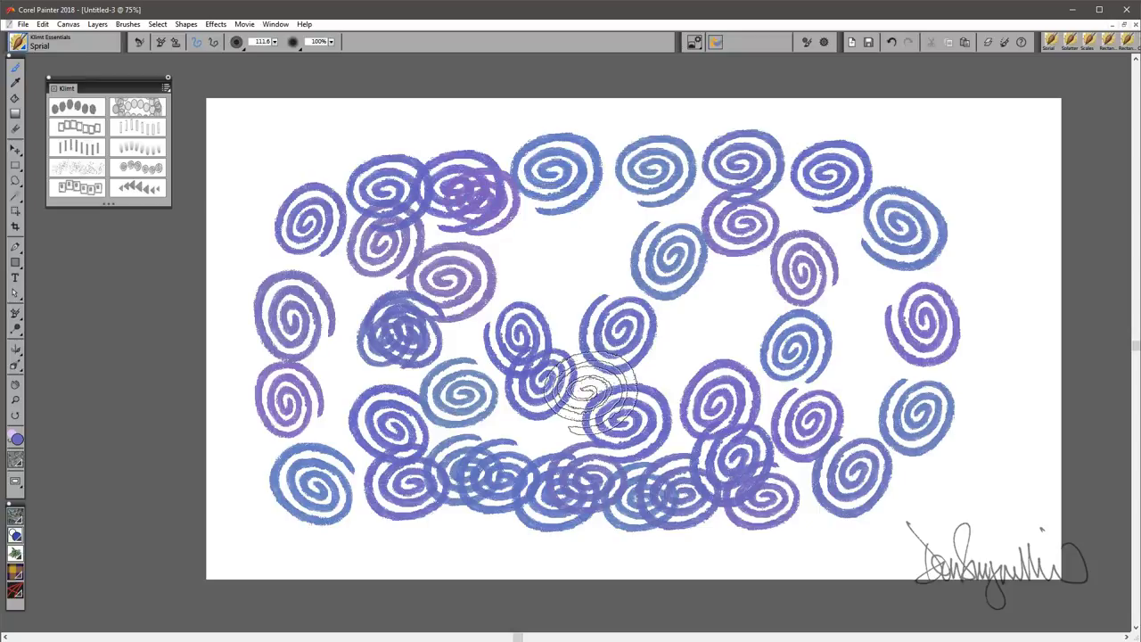
{"action": "key", "text": "ctrl+z"}
{"action": "key", "text": "ctrl+z"}
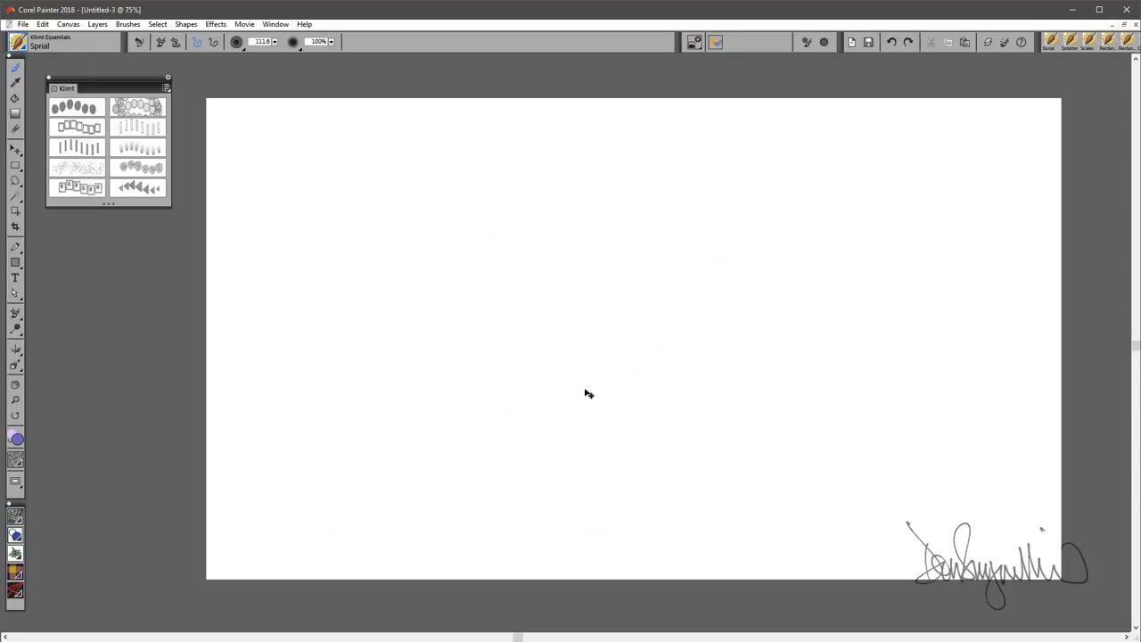
- Paint a Square Within Square frame and row, then undo until blank
{"action": "left_click", "coordinate": [79, 189]}
{"action": "mouse_move", "coordinate": [338, 180]}
{"action": "left_mouse_down"}
{"action": "mouse_move", "coordinate": [1001, 193]}
{"action": "mouse_move", "coordinate": [993, 509]}
{"action": "mouse_move", "coordinate": [344, 527]}
{"action": "mouse_move", "coordinate": [434, 225]}
{"action": "mouse_move", "coordinate": [958, 239]}
{"action": "left_mouse_up"}
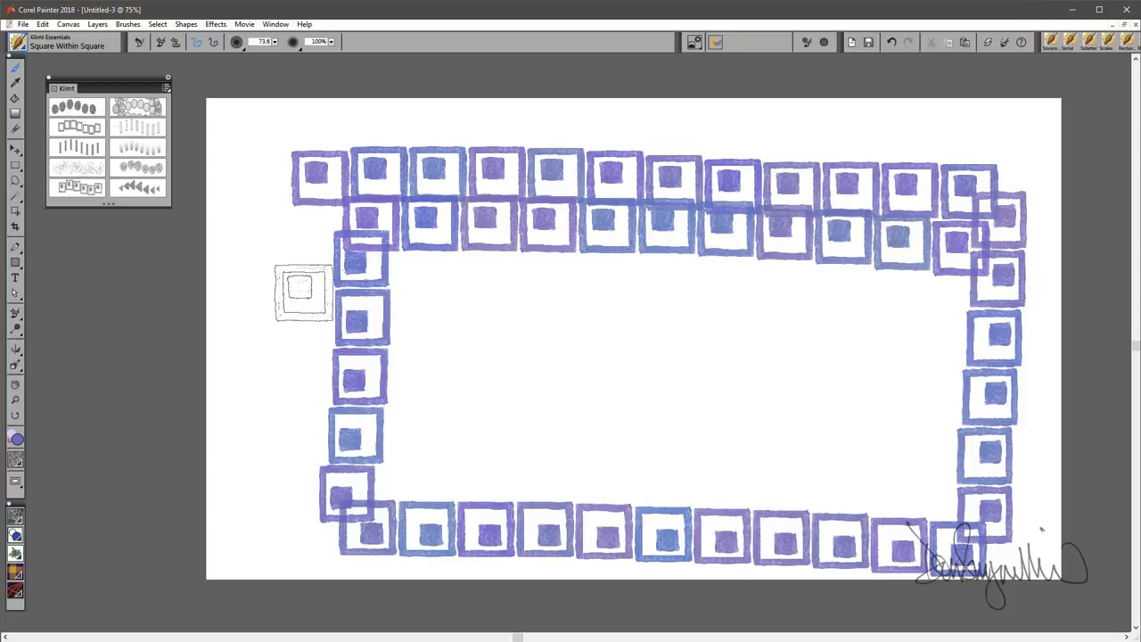
{"action": "left_click_drag", "start_coordinate": [354, 287], "coordinate": [885, 288]}
{"action": "key", "text": "ctrl+z"}
{"action": "key", "text": "ctrl+z"}
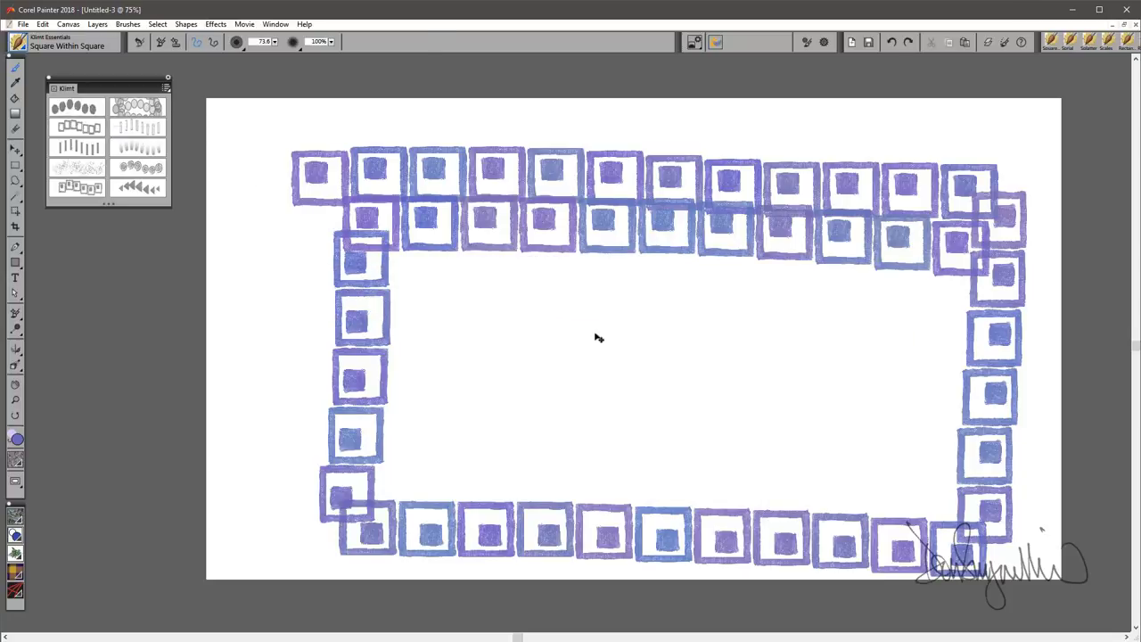
{"action": "key", "text": "ctrl+z"}
{"action": "key", "text": "ctrl+z"}
{"action": "key", "text": "ctrl+z"}
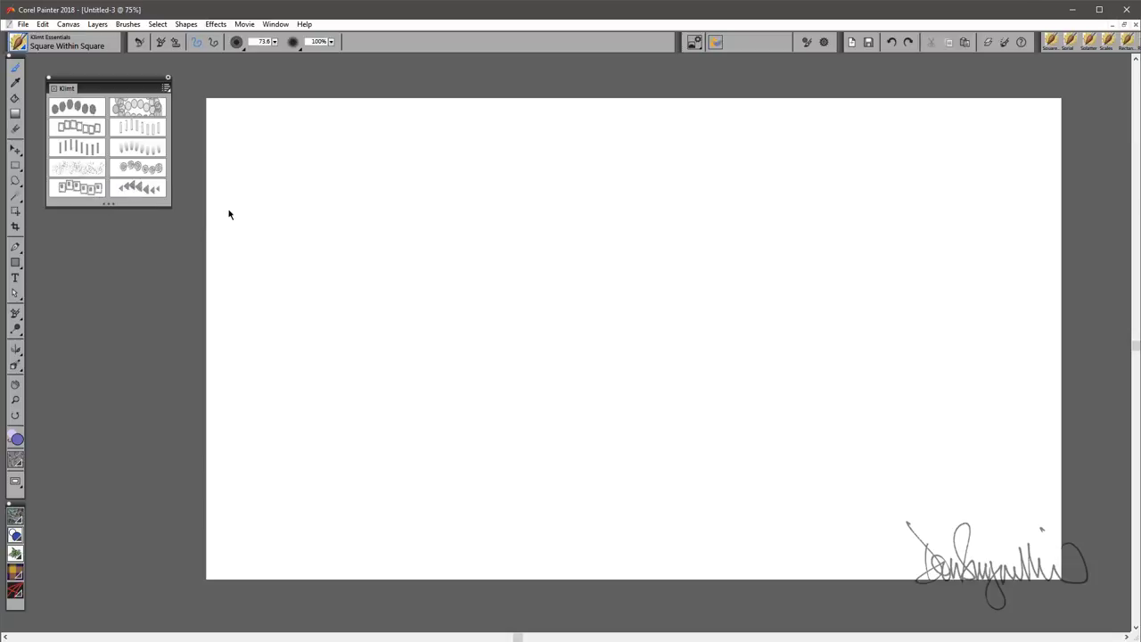
- Paint several rows of solid Triangle 1 dabs, then undo the last two rows
{"action": "mouse_move", "coordinate": [946, 182]}
{"action": "left_mouse_down"}
{"action": "mouse_move", "coordinate": [627, 204]}
{"action": "mouse_move", "coordinate": [301, 180]}
{"action": "mouse_move", "coordinate": [319, 345]}
{"action": "mouse_move", "coordinate": [617, 334]}
{"action": "mouse_move", "coordinate": [996, 344]}
{"action": "left_mouse_up"}
{"action": "left_click_drag", "start_coordinate": [871, 260], "coordinate": [335, 268]}
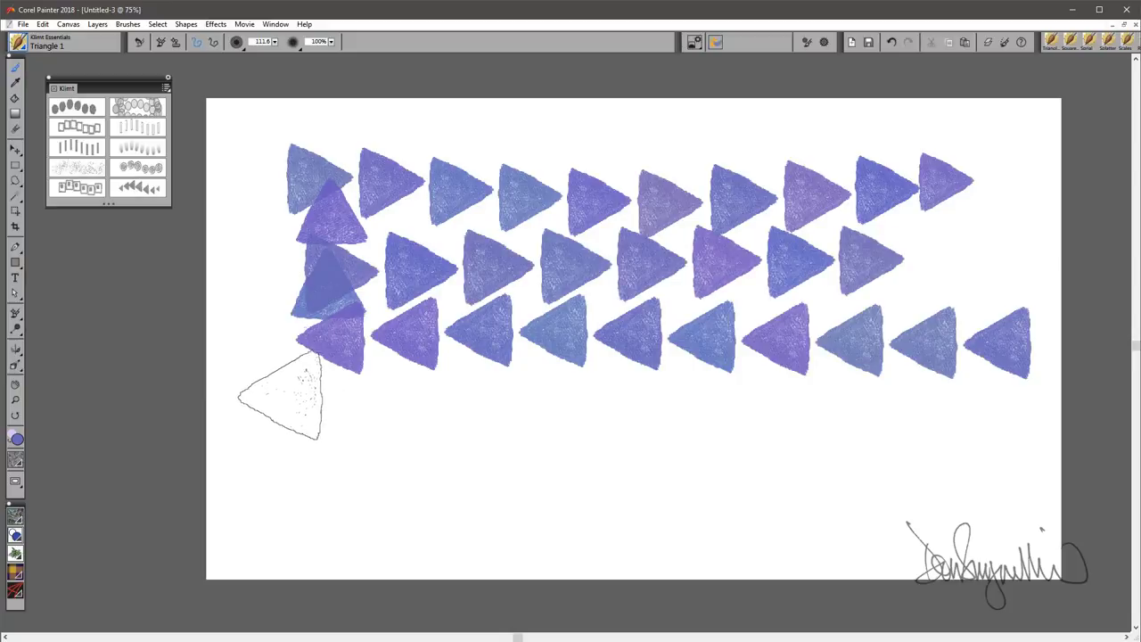
{"action": "left_click", "coordinate": [281, 455]}
{"action": "left_click_drag", "start_coordinate": [285, 500], "coordinate": [981, 493]}
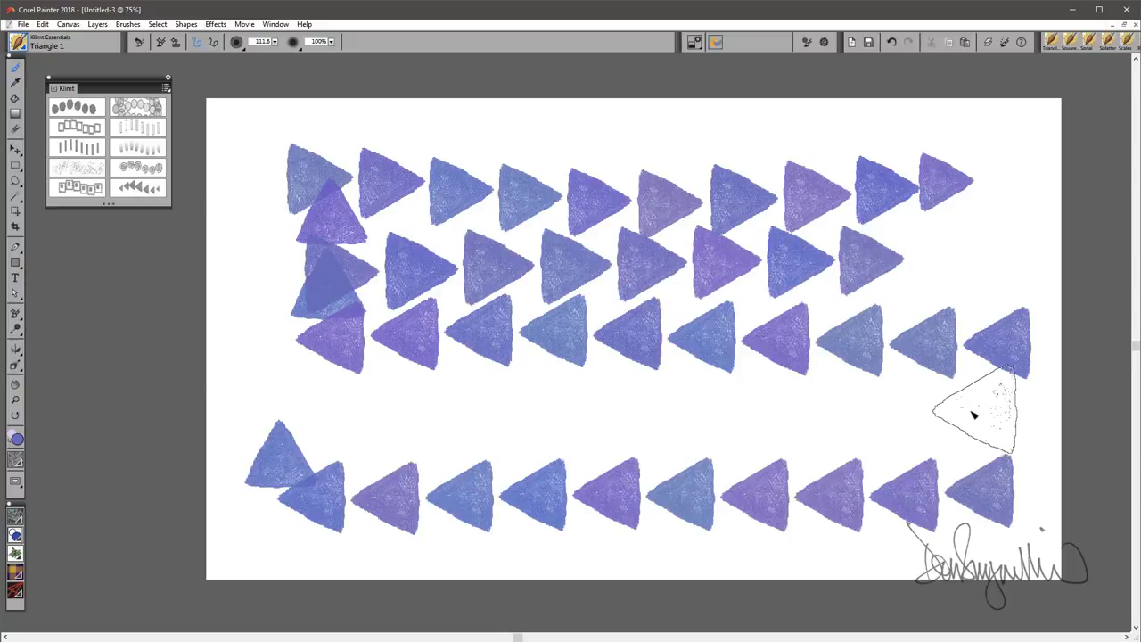
{"action": "left_click_drag", "start_coordinate": [899, 419], "coordinate": [313, 433]}
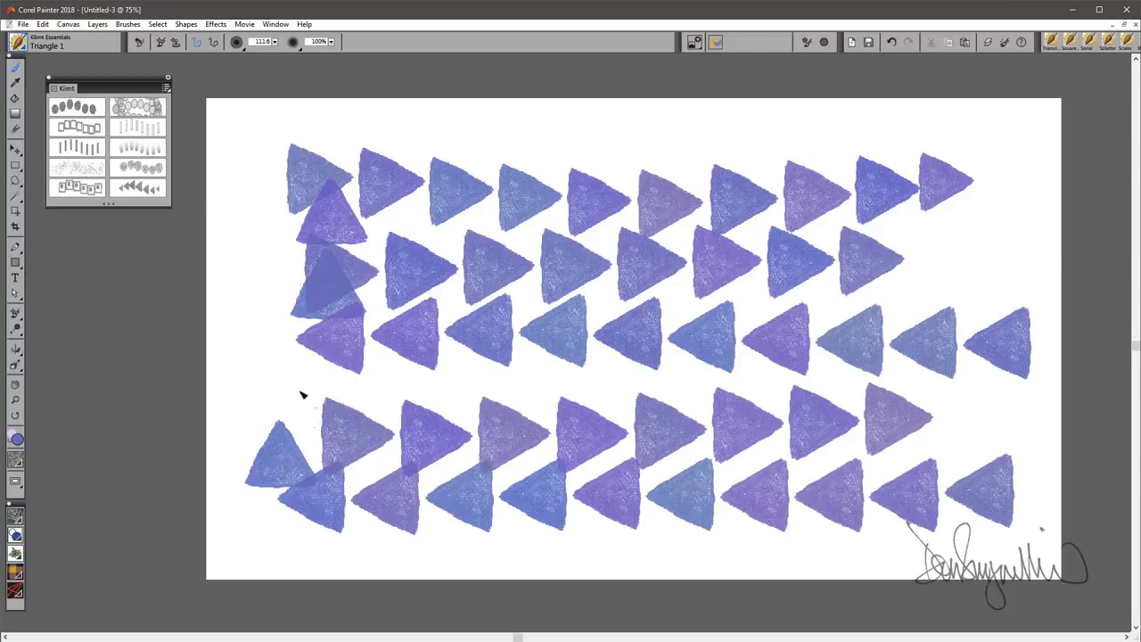
{"action": "left_click_drag", "start_coordinate": [308, 388], "coordinate": [789, 377]}
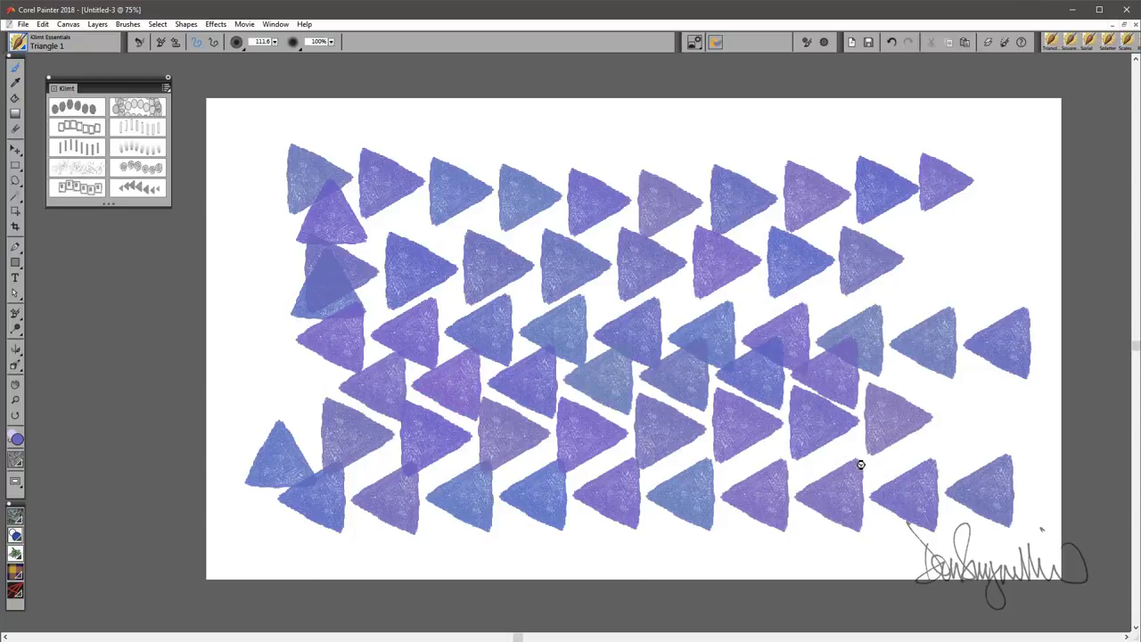
{"action": "key", "text": "ctrl+z"}
{"action": "key", "text": "ctrl+z"}
{"action": "key", "text": "ctrl+z"}
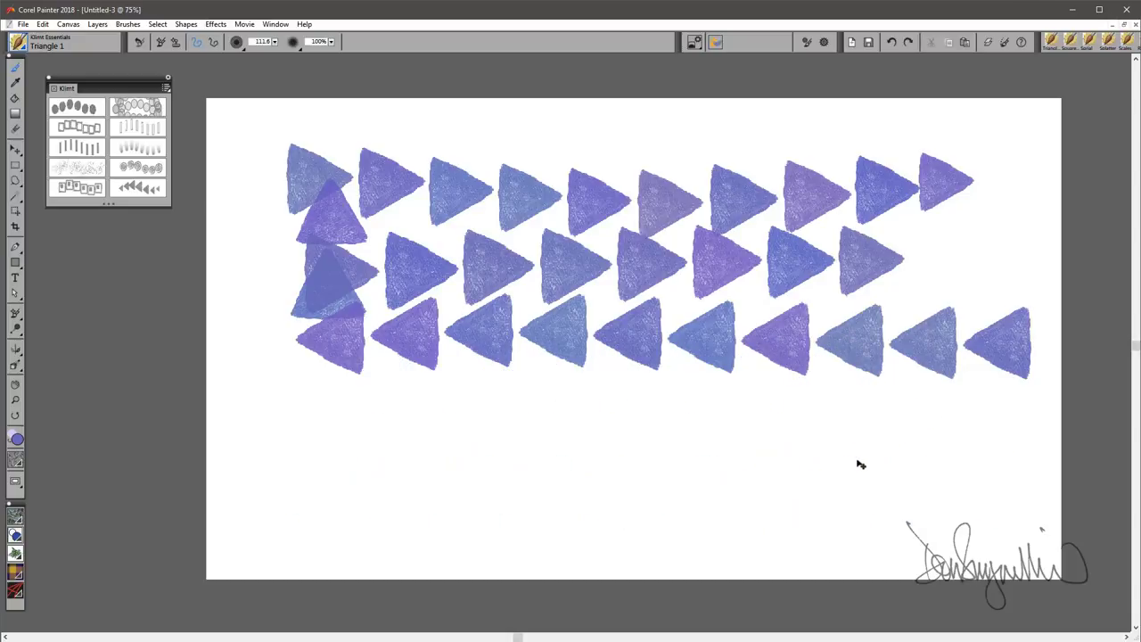
{"action": "key", "text": "ctrl+z"}
{"action": "key", "text": "ctrl+z"}
{"action": "key", "text": "ctrl+z"}
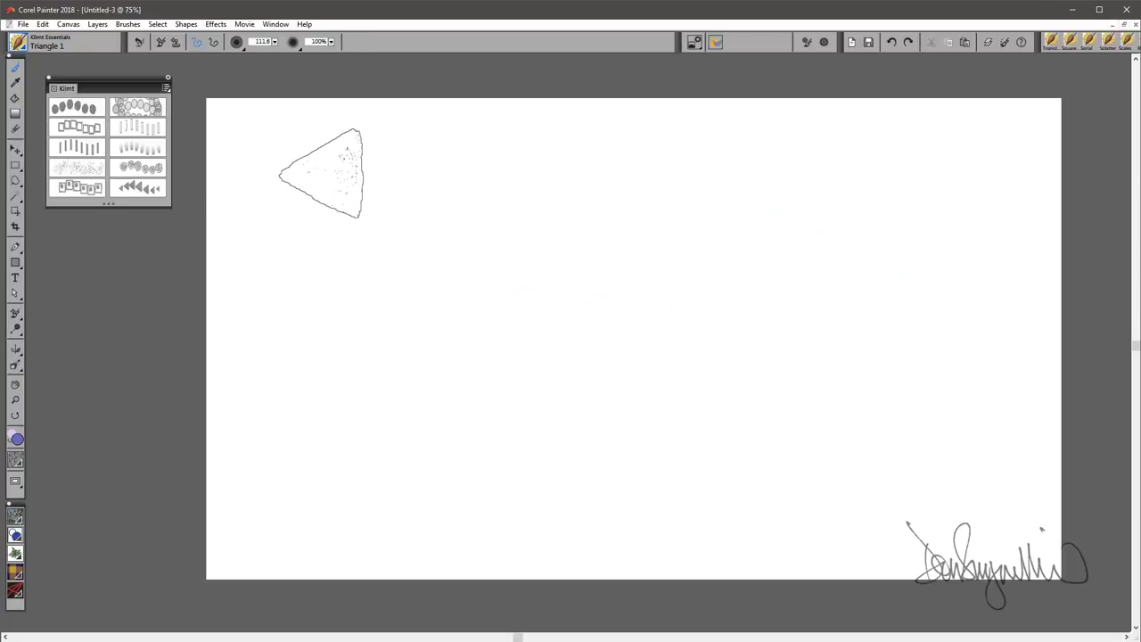
- Paint two large triangle rows, shrink the brush to 37.9, and add a spiralling small-triangle trail
{"action": "left_click_drag", "start_coordinate": [351, 173], "coordinate": [972, 189]}
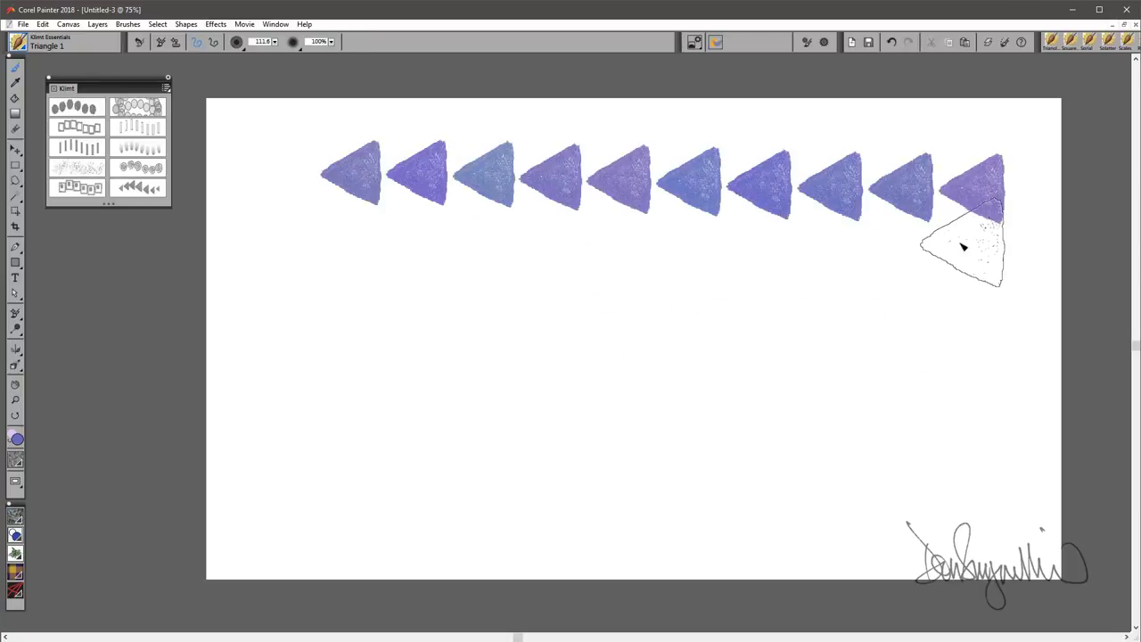
{"action": "left_click_drag", "start_coordinate": [890, 249], "coordinate": [351, 258]}
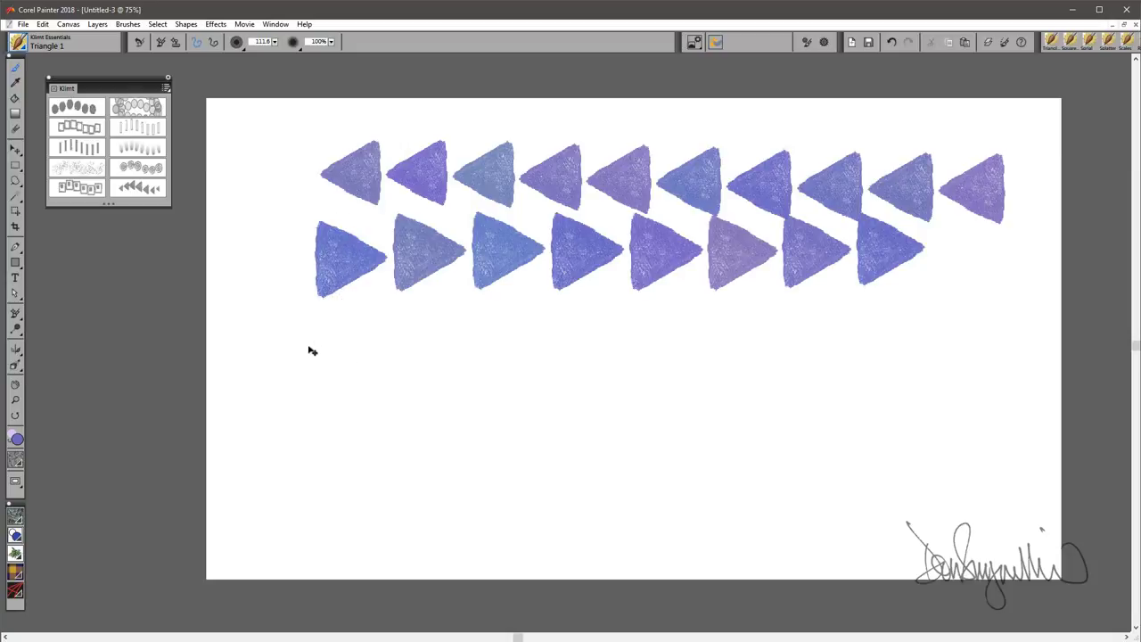
{"action": "left_click_drag", "start_coordinate": [374, 348], "coordinate": [308, 349]}
{"action": "left_click_drag", "start_coordinate": [379, 347], "coordinate": [982, 341]}
{"action": "mouse_move", "coordinate": [834, 411]}
{"action": "left_mouse_down"}
{"action": "mouse_move", "coordinate": [377, 448]}
{"action": "mouse_move", "coordinate": [594, 428]}
{"action": "mouse_move", "coordinate": [407, 453]}
{"action": "left_mouse_up"}
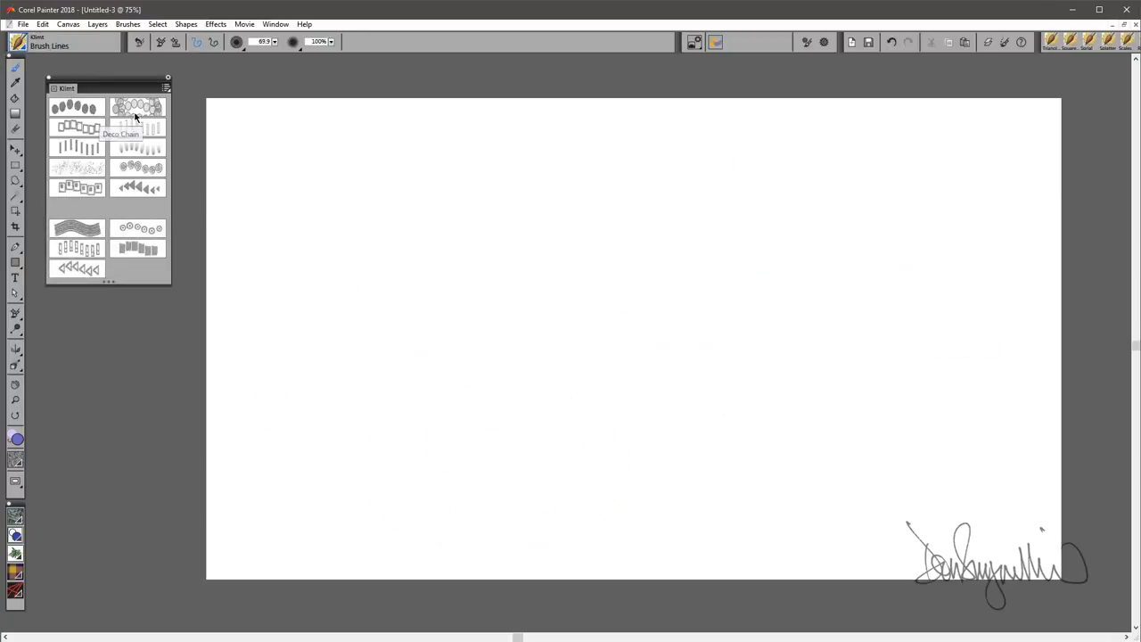
- Paint five Brush Lines spirals around the canvas, then undo them
{"action": "left_click", "coordinate": [71, 227]}
{"action": "left_click_drag", "start_coordinate": [614, 234], "coordinate": [555, 308]}
{"action": "mouse_move", "coordinate": [704, 337]}
{"action": "left_mouse_down"}
{"action": "mouse_move", "coordinate": [675, 255]}
{"action": "mouse_move", "coordinate": [713, 293]}
{"action": "left_mouse_up"}
{"action": "left_click_drag", "start_coordinate": [687, 401], "coordinate": [597, 416]}
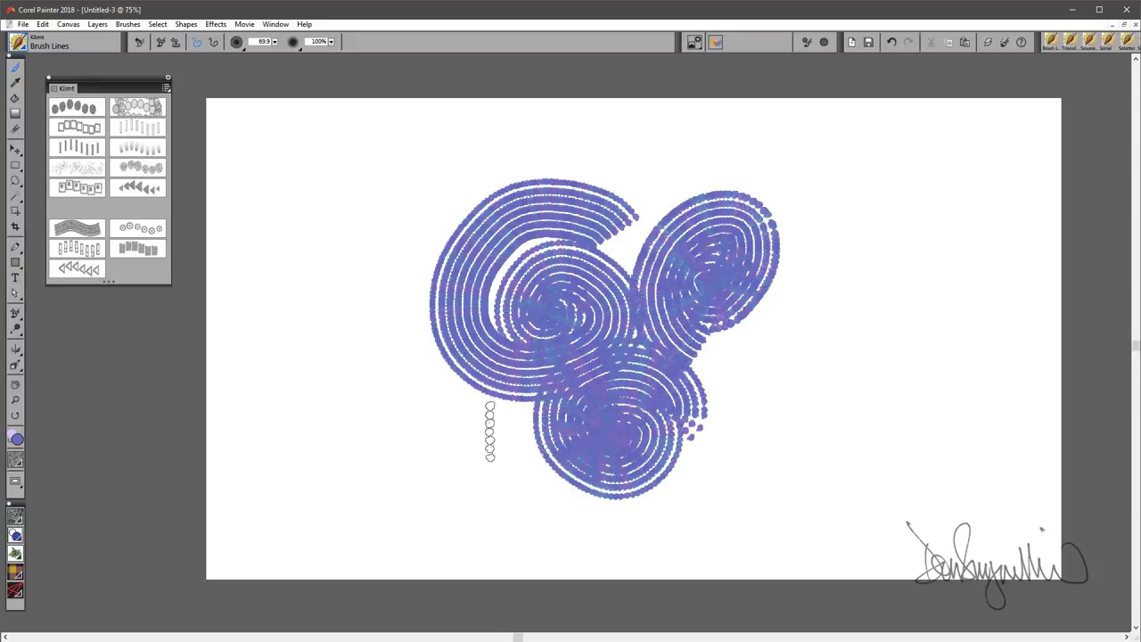
{"action": "mouse_move", "coordinate": [448, 429]}
{"action": "left_mouse_down"}
{"action": "mouse_move", "coordinate": [389, 472]}
{"action": "mouse_move", "coordinate": [393, 419]}
{"action": "left_mouse_up"}
{"action": "mouse_move", "coordinate": [365, 365]}
{"action": "left_mouse_down"}
{"action": "mouse_move", "coordinate": [395, 298]}
{"action": "mouse_move", "coordinate": [393, 315]}
{"action": "left_mouse_up"}
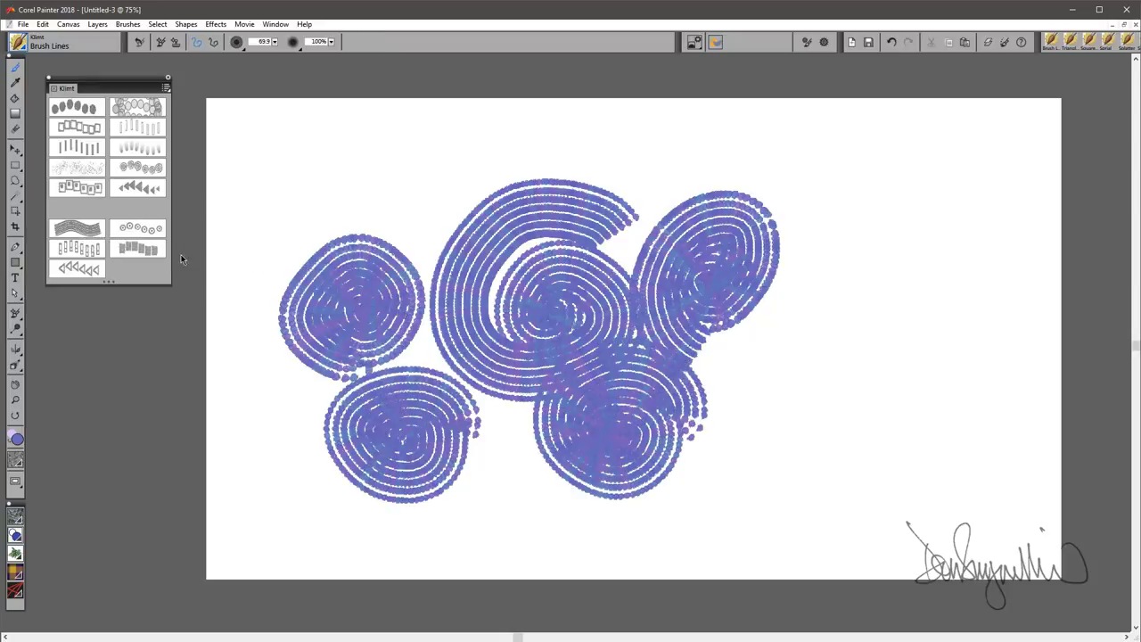
{"action": "key", "text": "ctrl+z"}
{"action": "key", "text": "ctrl+z"}
{"action": "key", "text": "ctrl+z"}
{"action": "key", "text": "ctrl+z"}
{"action": "key", "text": "ctrl+z"}
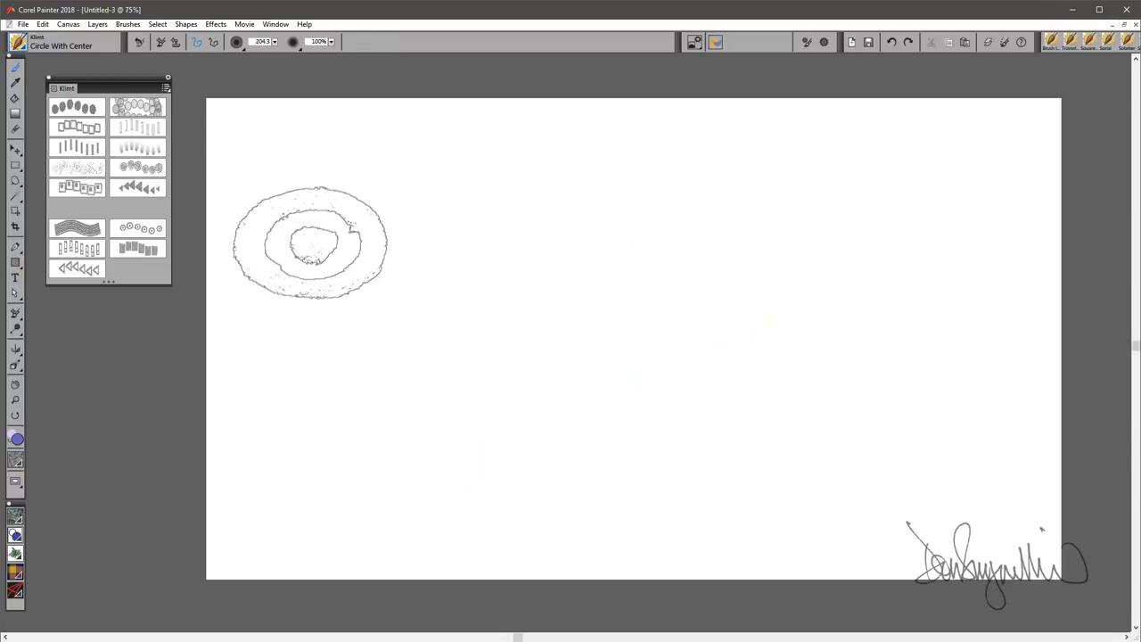
{"action": "key", "text": "ctrl+z"}
- Stamp thirteen ringed Circle With Center dabs in rows across the canvas
{"action": "left_click", "coordinate": [353, 216]}
{"action": "left_click", "coordinate": [668, 214]}
{"action": "left_click", "coordinate": [946, 259]}
{"action": "left_click", "coordinate": [838, 310]}
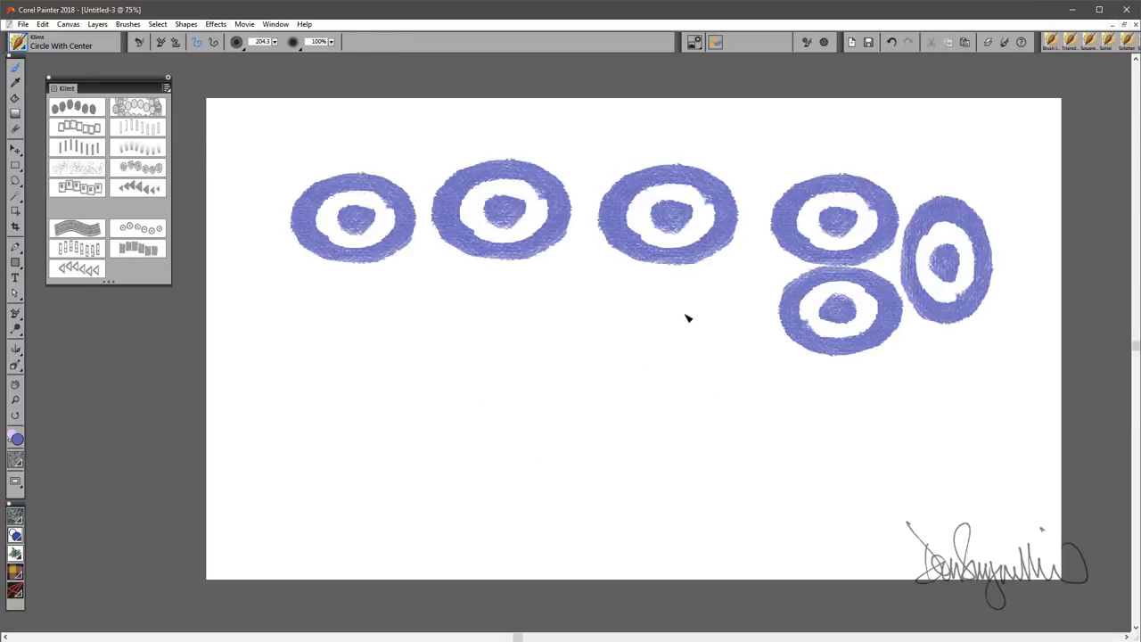
{"action": "left_click", "coordinate": [693, 316]}
{"action": "left_click", "coordinate": [363, 312]}
{"action": "left_click", "coordinate": [329, 401]}
{"action": "left_click", "coordinate": [503, 401]}
{"action": "left_click", "coordinate": [664, 398]}
{"action": "left_click", "coordinate": [837, 393]}
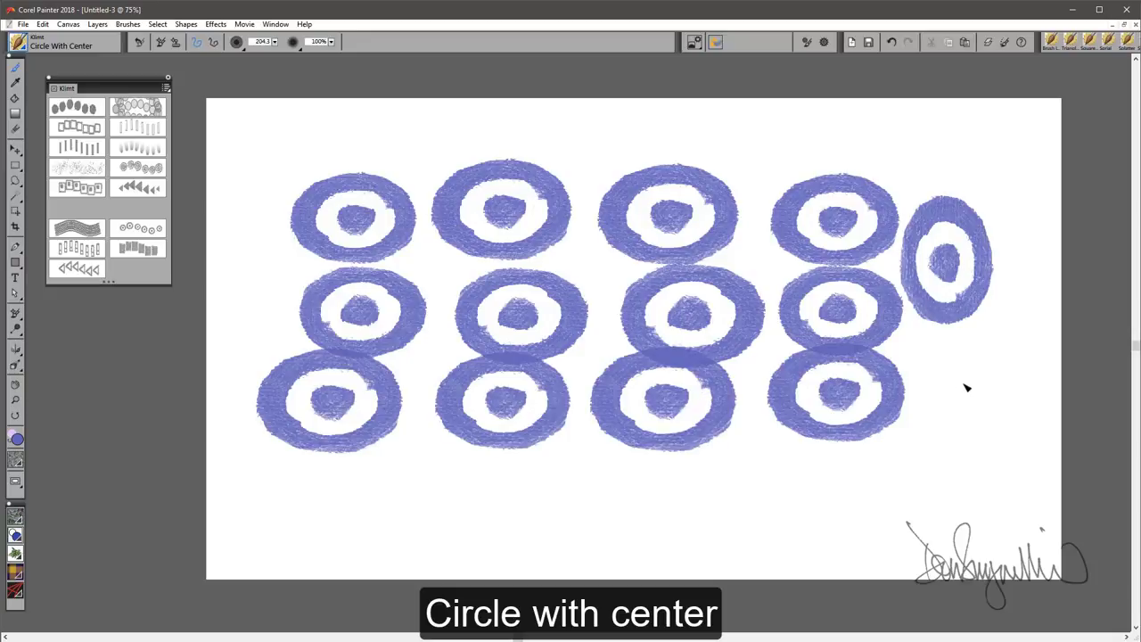
{"action": "left_click", "coordinate": [783, 460]}
{"action": "left_click", "coordinate": [609, 460]}
{"action": "left_click", "coordinate": [457, 461]}
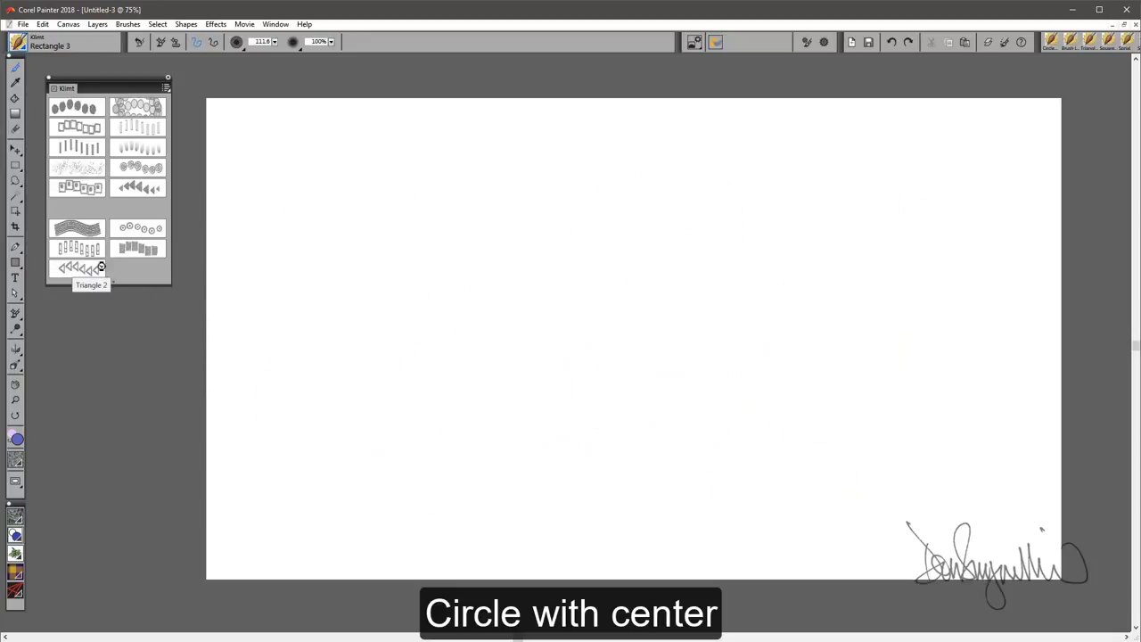
- Paint a Rectangle 3 border along the top and side, then clear it
{"action": "left_click_drag", "start_coordinate": [269, 184], "coordinate": [557, 184]}
{"action": "mouse_move", "coordinate": [631, 184]}
{"action": "left_mouse_down"}
{"action": "mouse_move", "coordinate": [955, 186]}
{"action": "mouse_move", "coordinate": [970, 503]}
{"action": "mouse_move", "coordinate": [288, 472]}
{"action": "mouse_move", "coordinate": [339, 349]}
{"action": "mouse_move", "coordinate": [897, 377]}
{"action": "mouse_move", "coordinate": [893, 286]}
{"action": "mouse_move", "coordinate": [271, 272]}
{"action": "left_mouse_up"}
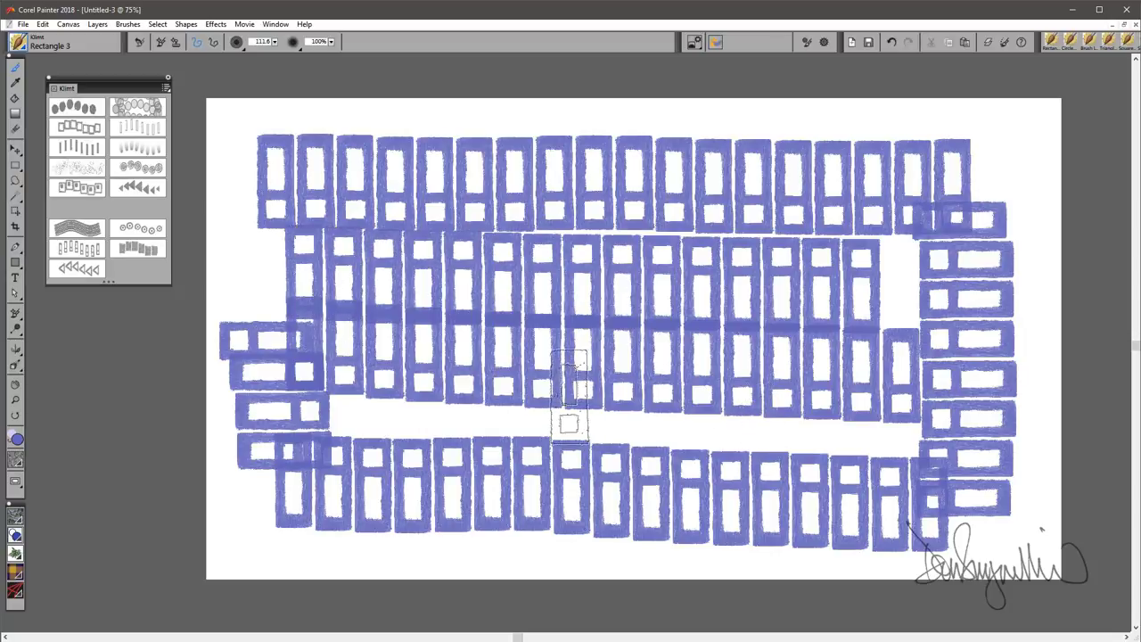
{"action": "key", "text": "ctrl+z"}
{"action": "key", "text": "ctrl+a"}
- Paint rows of small then enlarged Square stamps, then clear them
{"action": "left_click", "coordinate": [146, 250]}
{"action": "mouse_move", "coordinate": [361, 179]}
{"action": "left_mouse_down"}
{"action": "mouse_move", "coordinate": [951, 196]}
{"action": "mouse_move", "coordinate": [935, 280]}
{"action": "mouse_move", "coordinate": [365, 265]}
{"action": "mouse_move", "coordinate": [397, 318]}
{"action": "mouse_move", "coordinate": [556, 363]}
{"action": "left_mouse_up"}
{"action": "key", "text": "ctrl+d"}
{"action": "mouse_move", "coordinate": [674, 371]}
{"action": "left_mouse_down"}
{"action": "mouse_move", "coordinate": [963, 375]}
{"action": "mouse_move", "coordinate": [614, 469]}
{"action": "mouse_move", "coordinate": [324, 452]}
{"action": "mouse_move", "coordinate": [292, 250]}
{"action": "left_mouse_up"}
{"action": "mouse_move", "coordinate": [968, 497]}
{"action": "left_mouse_down"}
{"action": "mouse_move", "coordinate": [517, 502]}
{"action": "mouse_move", "coordinate": [288, 401]}
{"action": "mouse_move", "coordinate": [948, 416]}
{"action": "mouse_move", "coordinate": [900, 432]}
{"action": "left_mouse_up"}
{"action": "key", "text": "ctrl+z"}
{"action": "key", "text": "ctrl+z"}
{"action": "key", "text": "ctrl+z"}
{"action": "key", "text": "ctrl+z"}
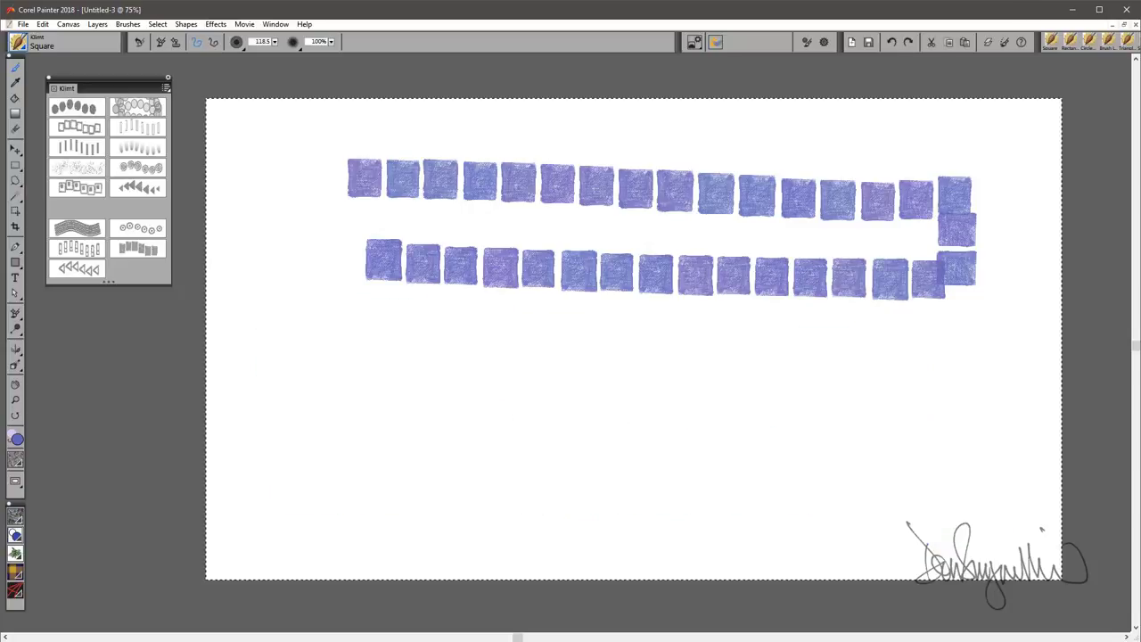
{"action": "key", "text": "ctrl+z"}
{"action": "key", "text": "ctrl+z"}
{"action": "key", "text": "ctrl+a"}
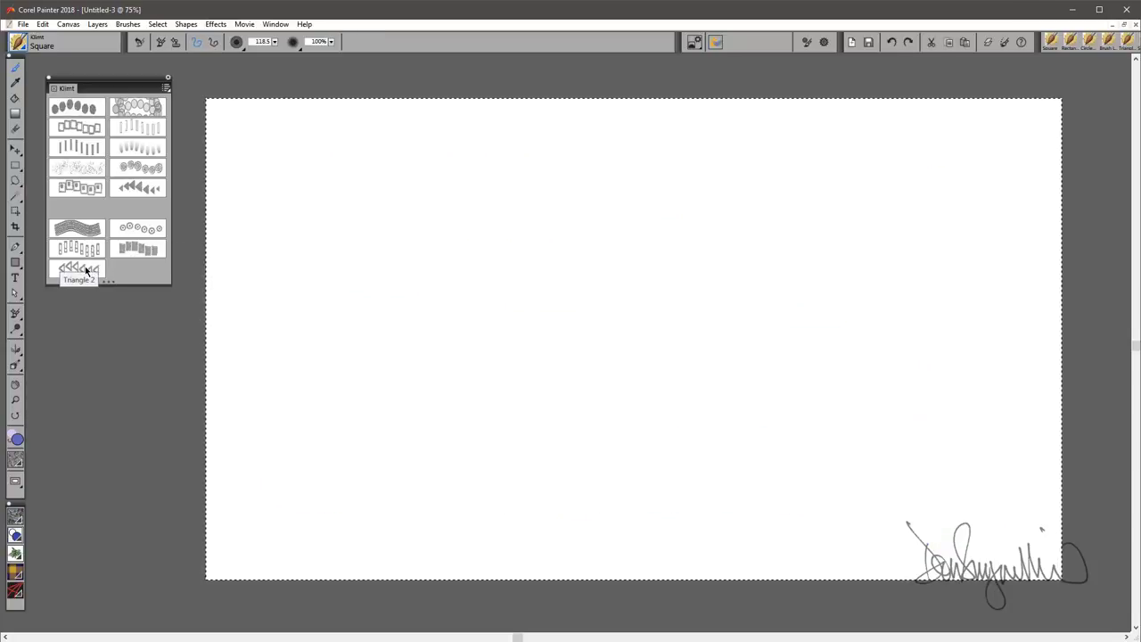
- Paint a row of open Triangle 2 triangles, then winding rows of small ones below
{"action": "left_click", "coordinate": [100, 275]}
{"action": "mouse_move", "coordinate": [901, 207]}
{"action": "left_mouse_down"}
{"action": "mouse_move", "coordinate": [314, 218]}
{"action": "mouse_move", "coordinate": [306, 369]}
{"action": "mouse_move", "coordinate": [693, 362]}
{"action": "mouse_move", "coordinate": [968, 377]}
{"action": "mouse_move", "coordinate": [934, 295]}
{"action": "mouse_move", "coordinate": [473, 277]}
{"action": "mouse_move", "coordinate": [419, 292]}
{"action": "left_mouse_up"}
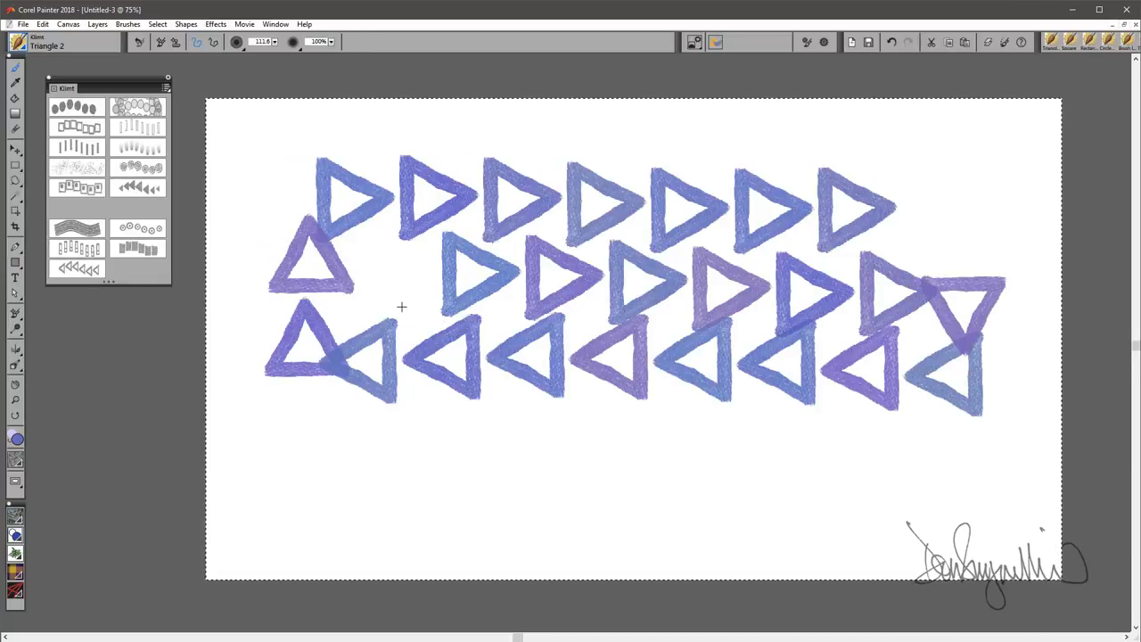
{"action": "mouse_move", "coordinate": [326, 482]}
{"action": "left_mouse_down"}
{"action": "mouse_move", "coordinate": [688, 491]}
{"action": "mouse_move", "coordinate": [998, 441]}
{"action": "mouse_move", "coordinate": [512, 461]}
{"action": "mouse_move", "coordinate": [303, 425]}
{"action": "mouse_move", "coordinate": [966, 394]}
{"action": "left_mouse_up"}
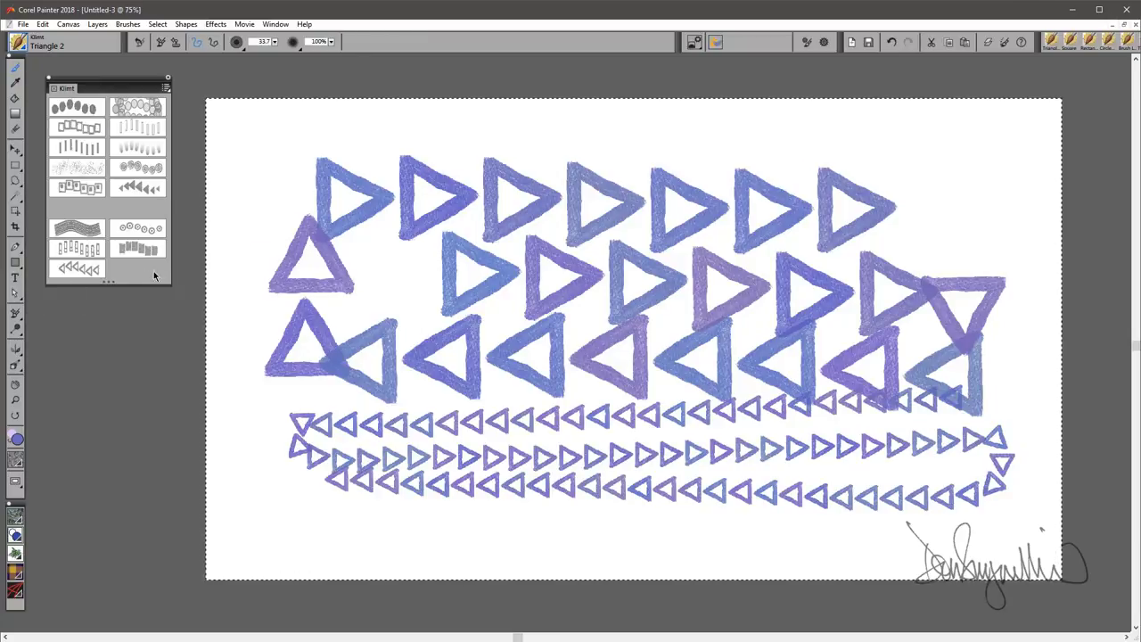